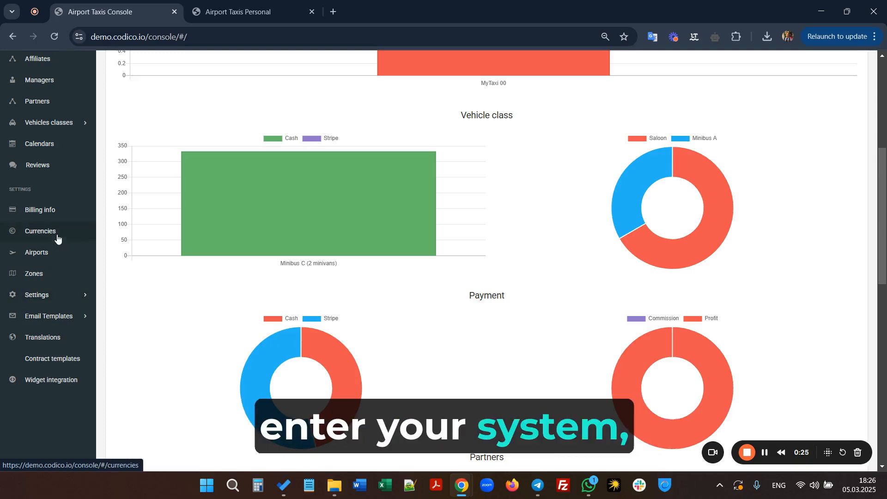
Expand the Settings group in the console navigation and open the General settings
scroll(57, 238, up, 6)
scroll(57, 238, down, 6)
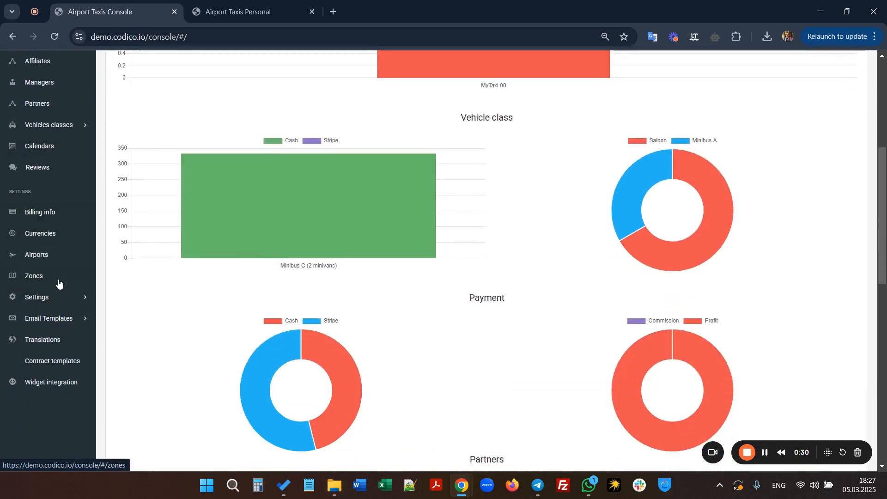
click(84, 299)
scroll(78, 354, down, 2)
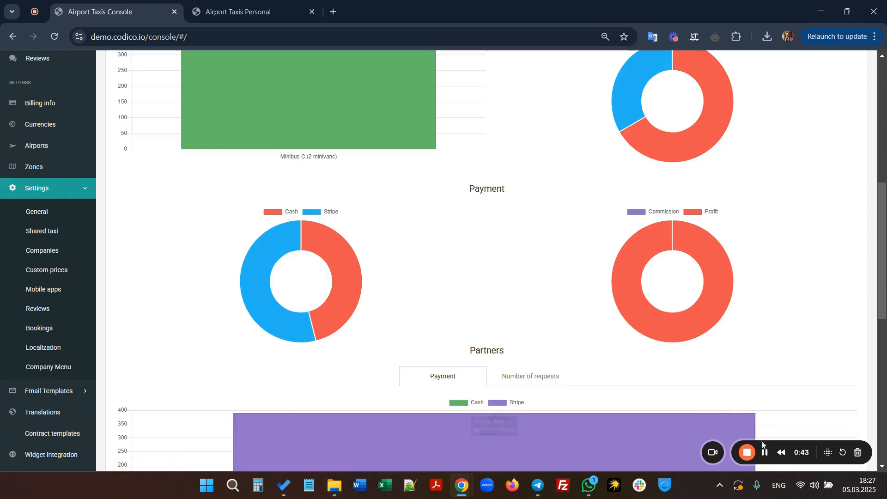
click(44, 215)
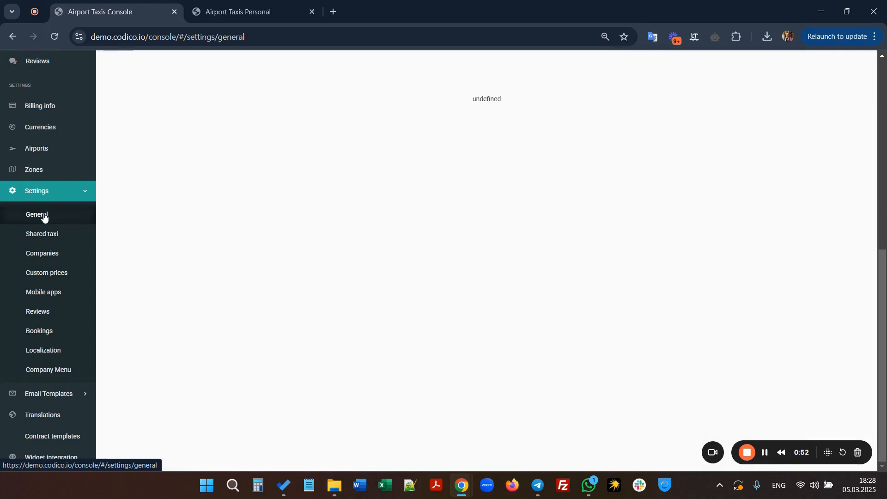
Examine the general settings, covering contact details, Google API, Stripe fee, mail server, privacy policy, terms and customer footer script fields
scroll(683, 306, up, 8)
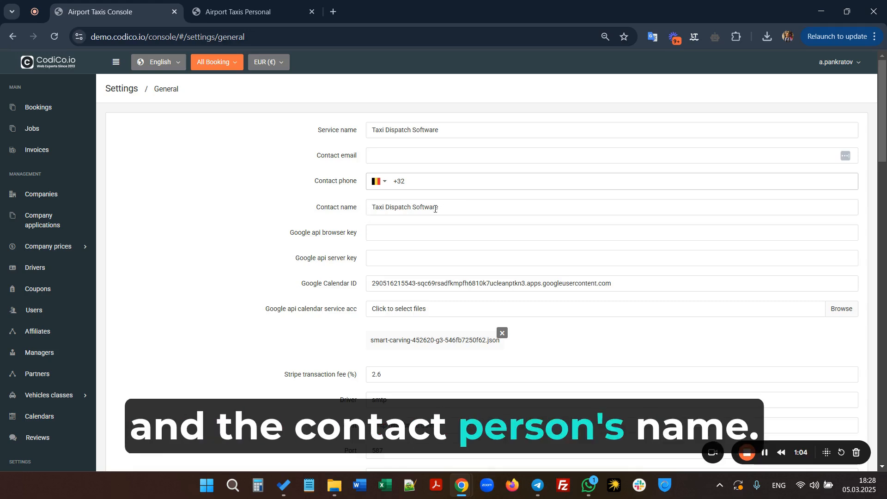
scroll(407, 273, down, 2)
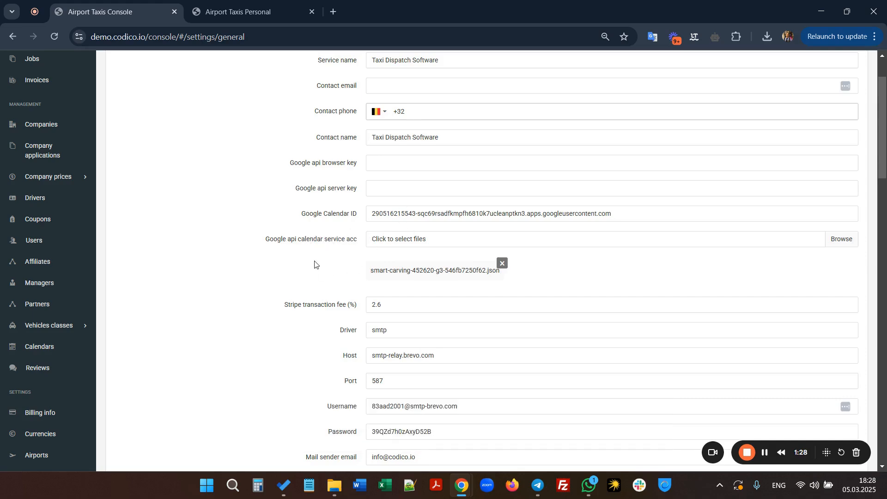
scroll(315, 265, down, 2)
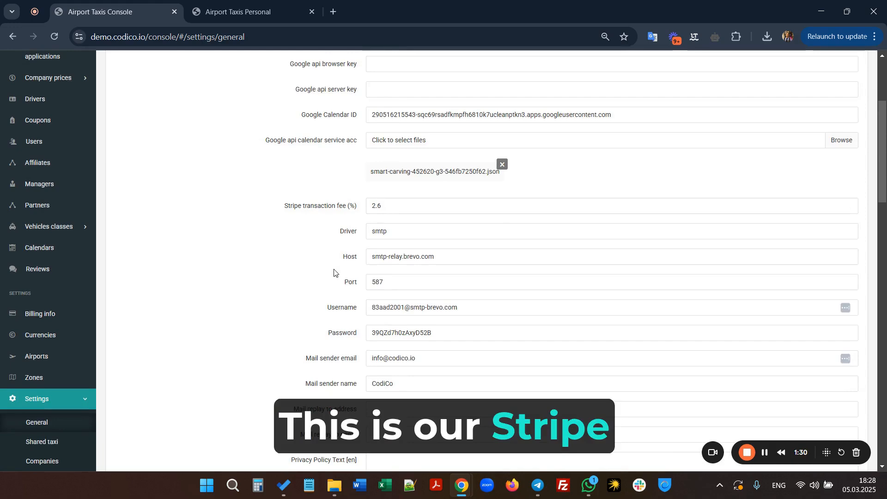
scroll(314, 204, down, 1)
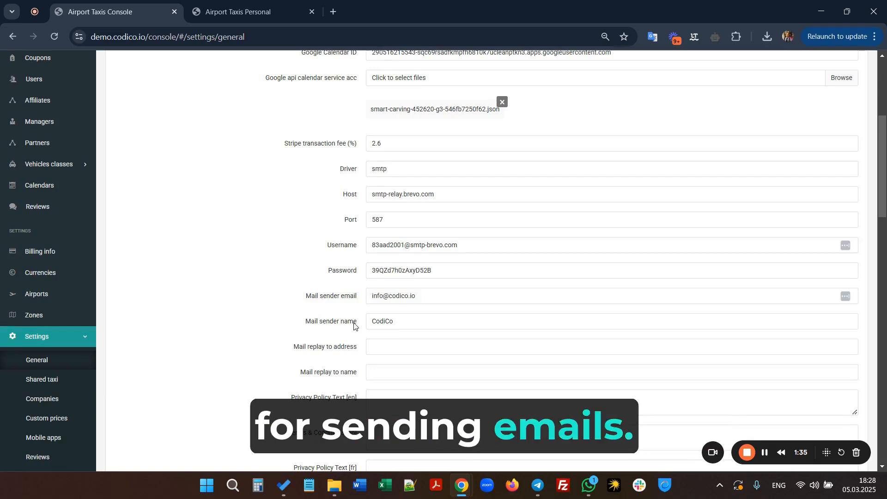
scroll(354, 326, down, 2)
scroll(354, 326, down, 12)
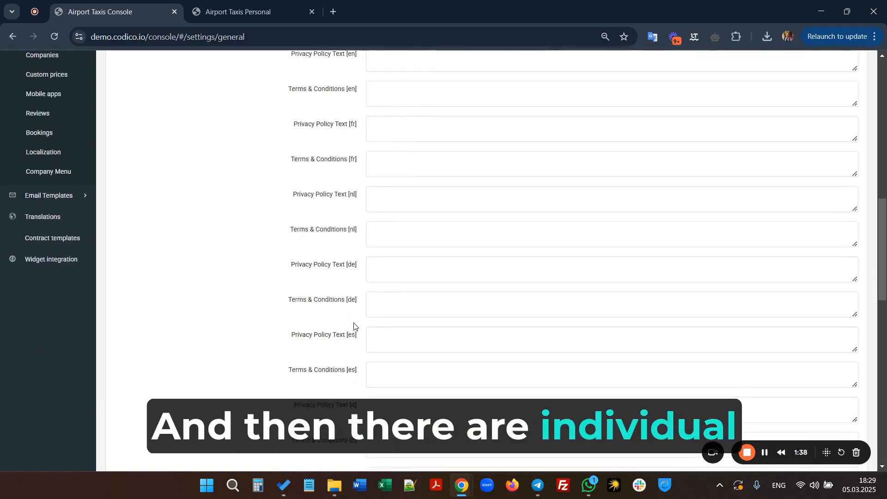
scroll(354, 326, down, 3)
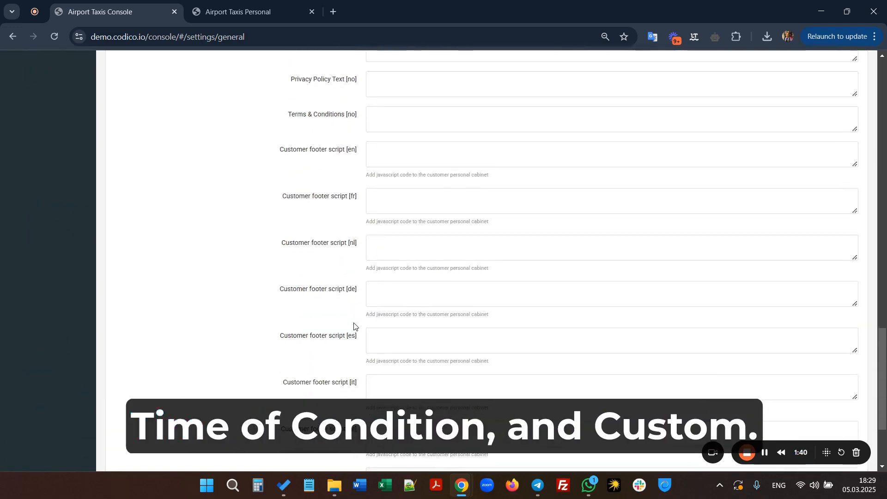
scroll(311, 295, down, 2)
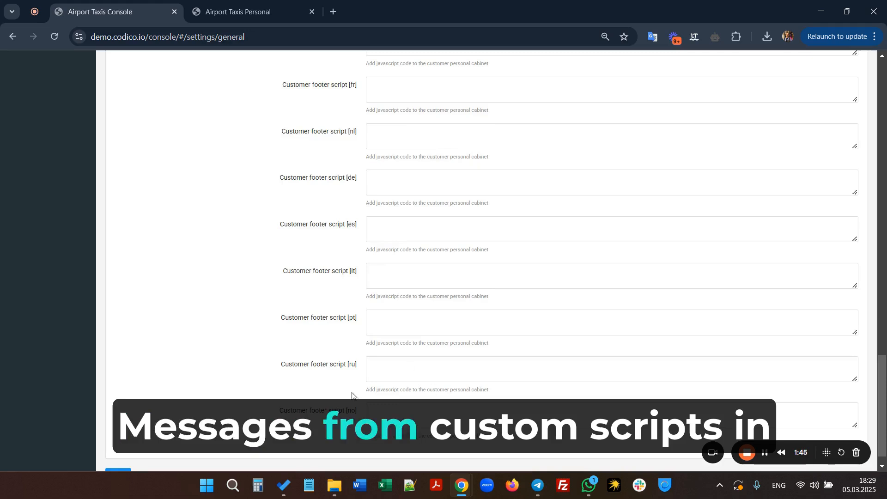
scroll(420, 312, up, 4)
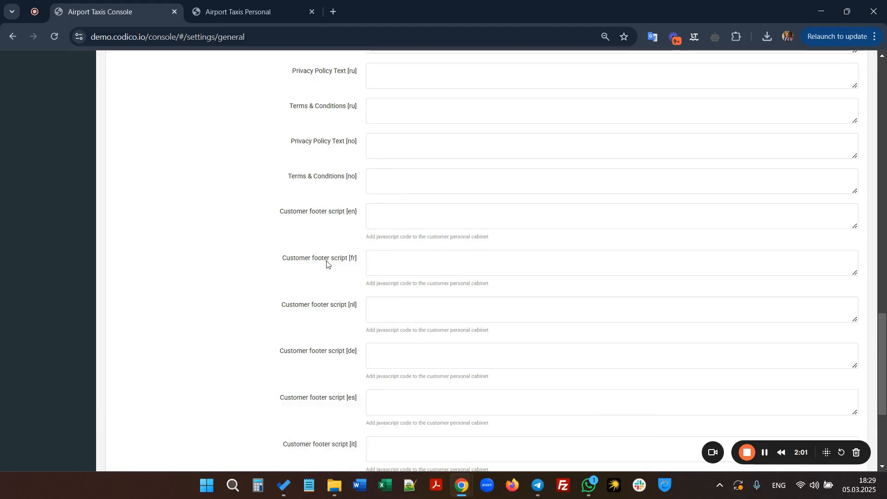
Open the Shared taxi settings and examine the time and distance limits and the companion discounts
scroll(206, 216, up, 15)
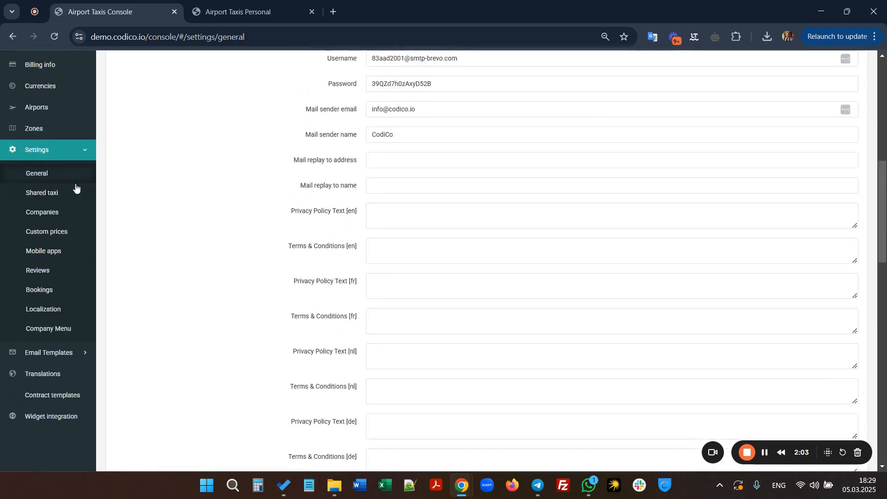
click(44, 193)
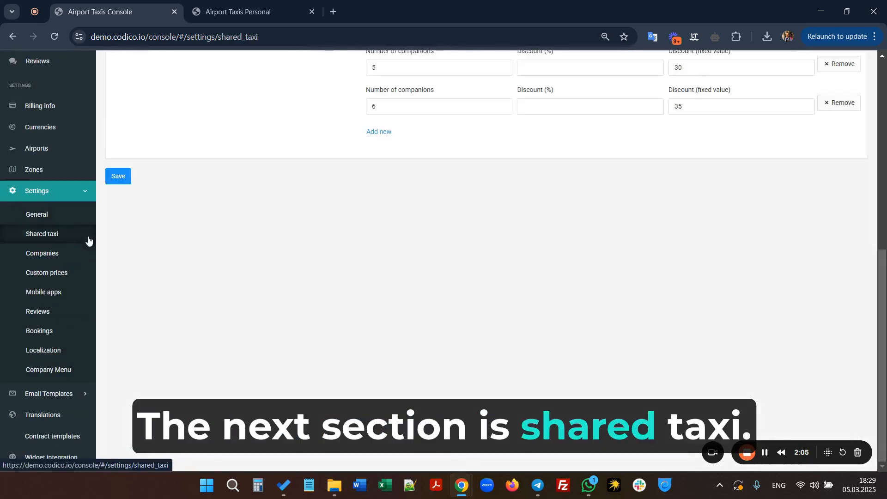
scroll(241, 218, up, 5)
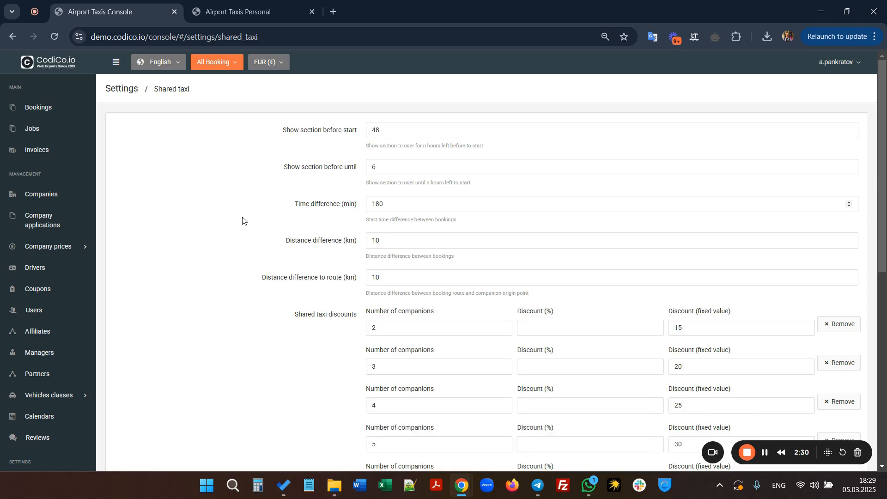
scroll(242, 220, down, 5)
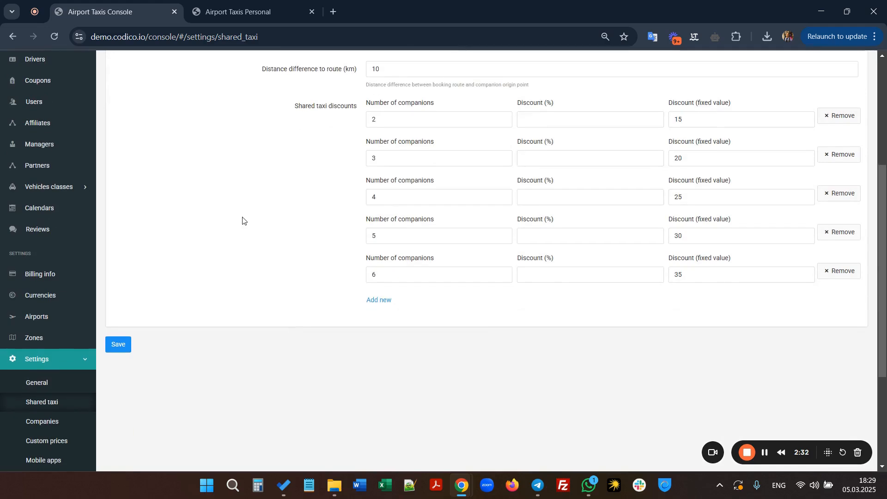
scroll(221, 220, up, 5)
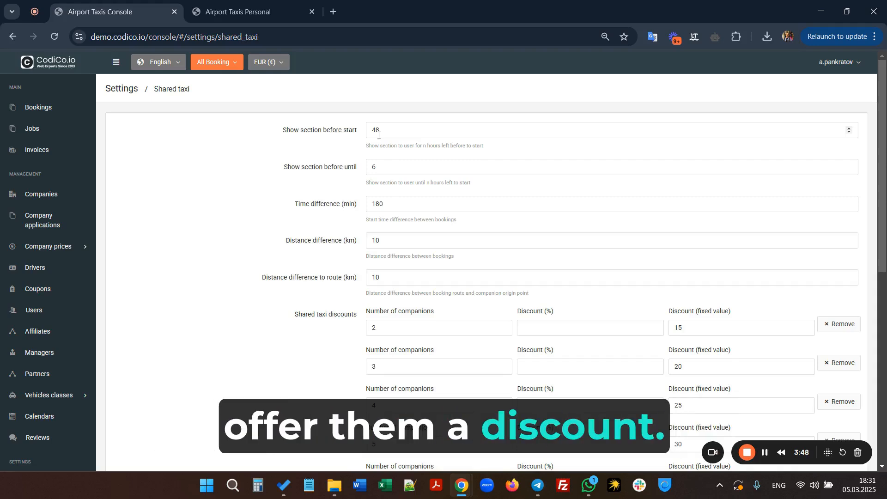
scroll(378, 135, down, 2)
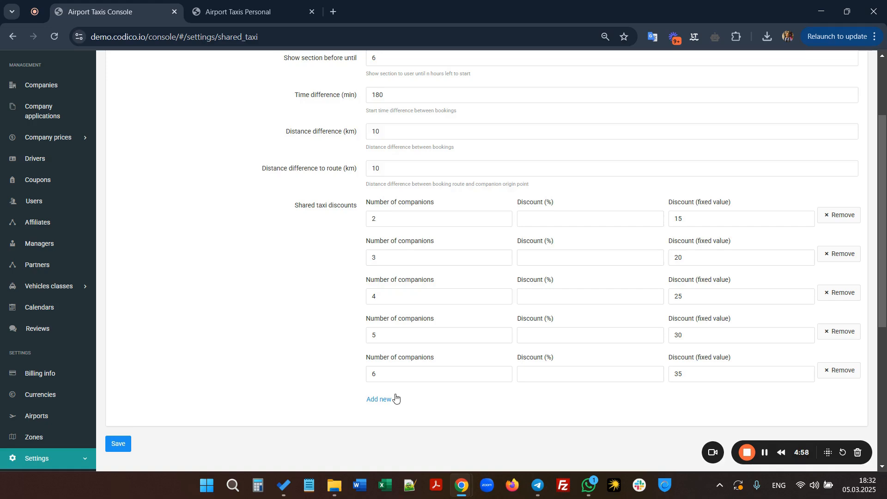
scroll(280, 269, up, 3)
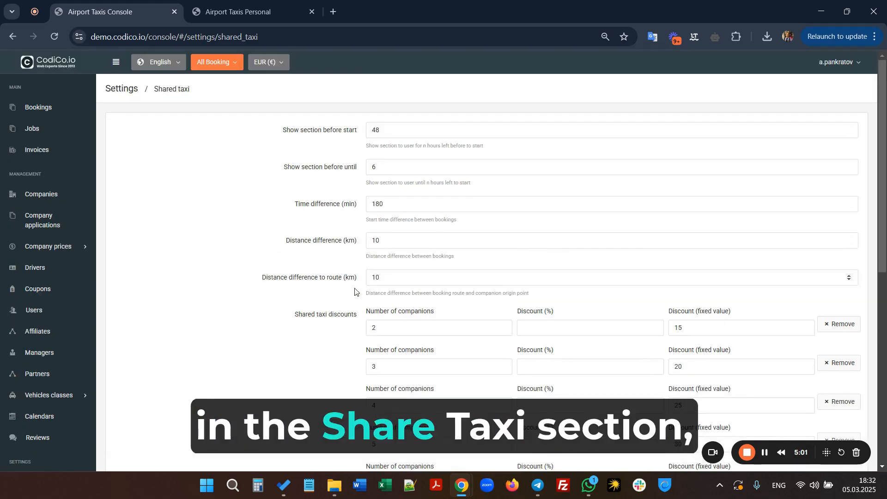
scroll(353, 292, down, 3)
scroll(396, 304, down, 2)
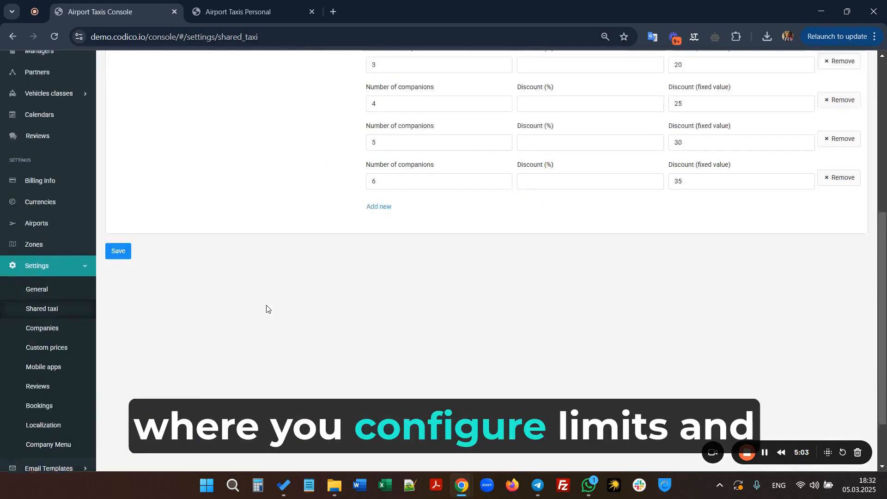
Open the Companies settings and examine the suspend time and priority time, focusing on the suspend time value
scroll(259, 305, down, 2)
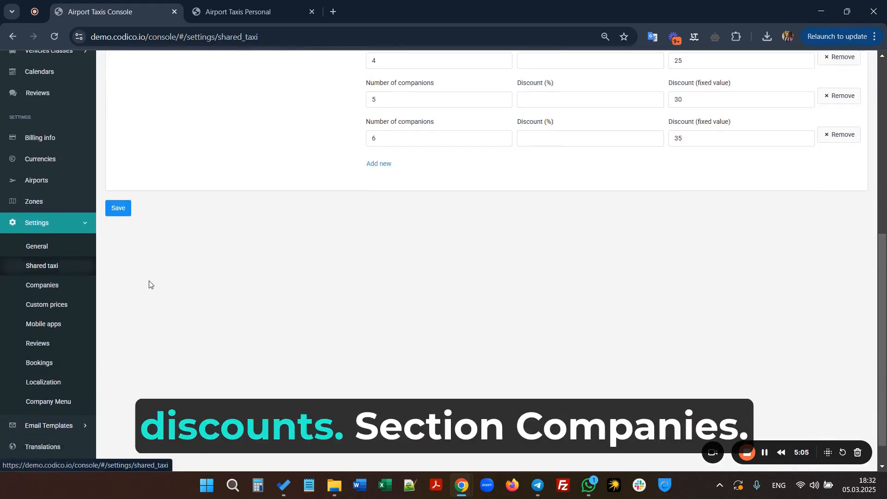
click(45, 287)
scroll(226, 243, up, 2)
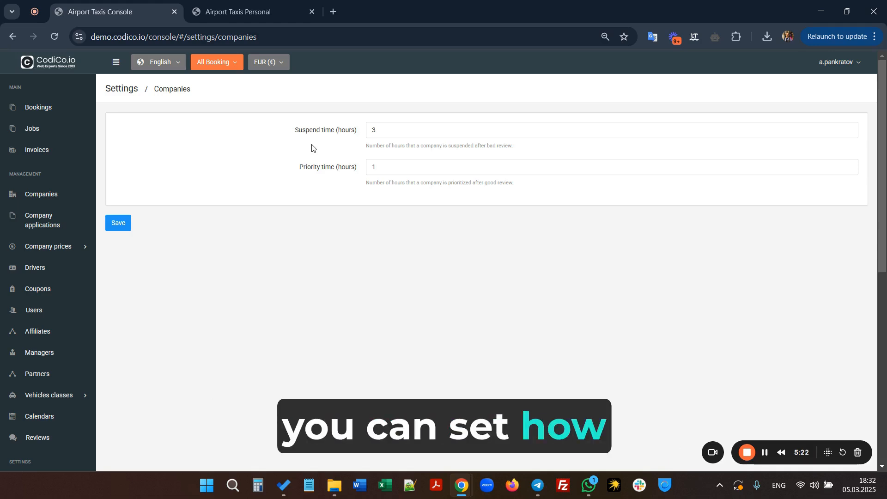
click(386, 132)
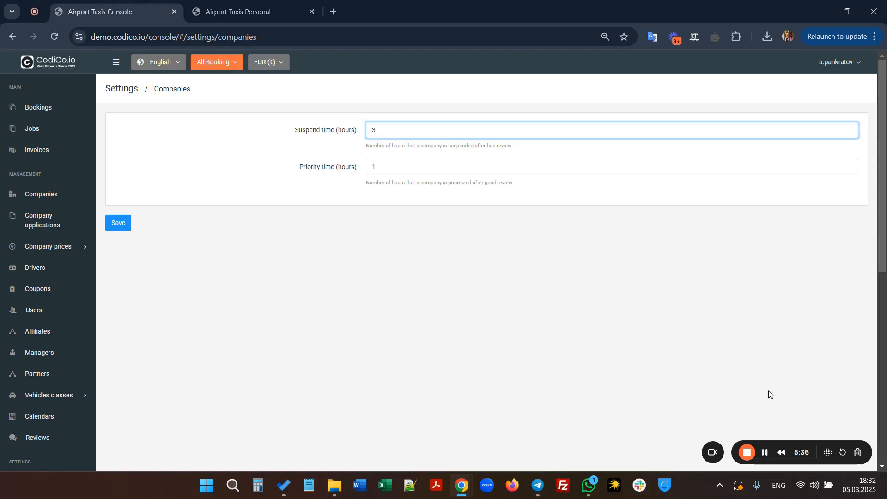
click(769, 446)
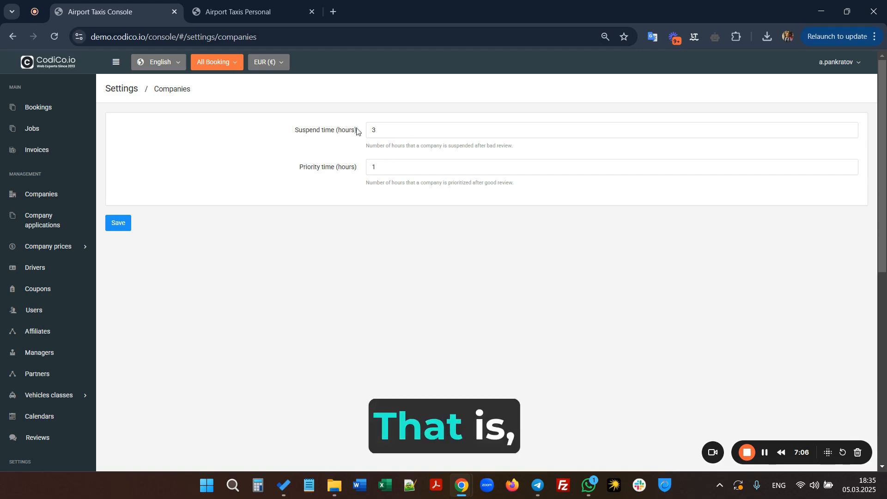
Open the Custom prices settings and examine the maximum price per km value
scroll(255, 296, down, 5)
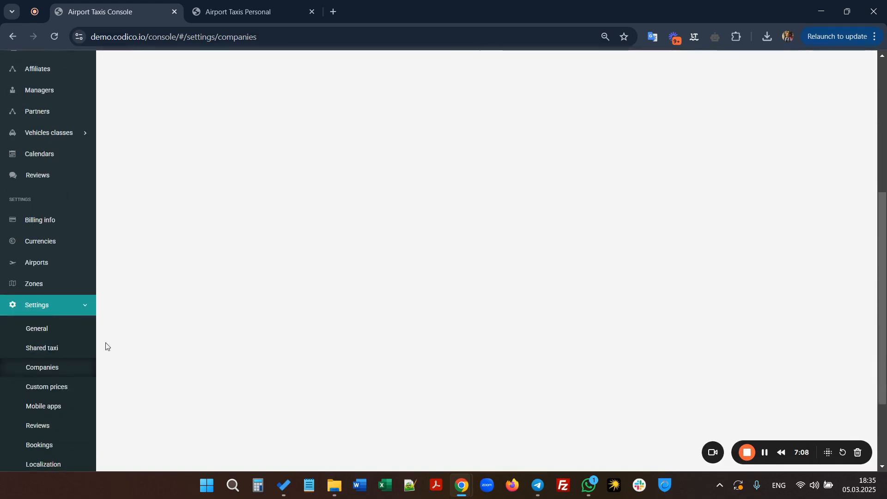
click(57, 390)
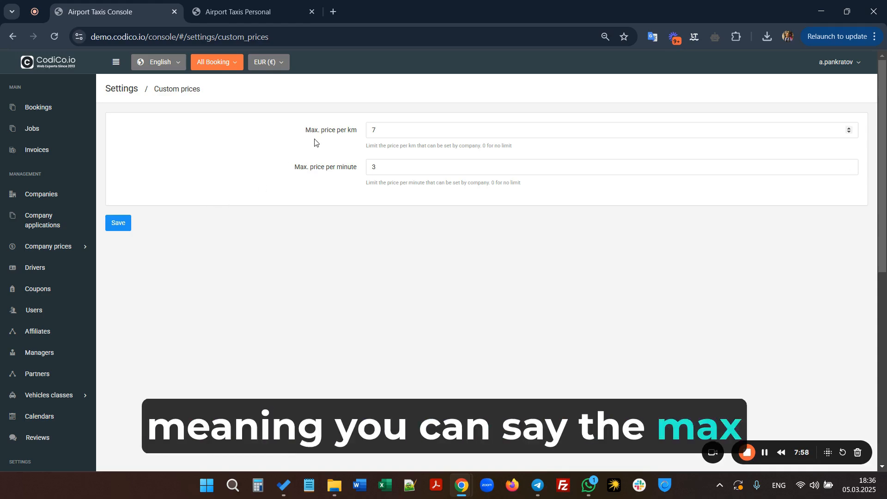
click(381, 131)
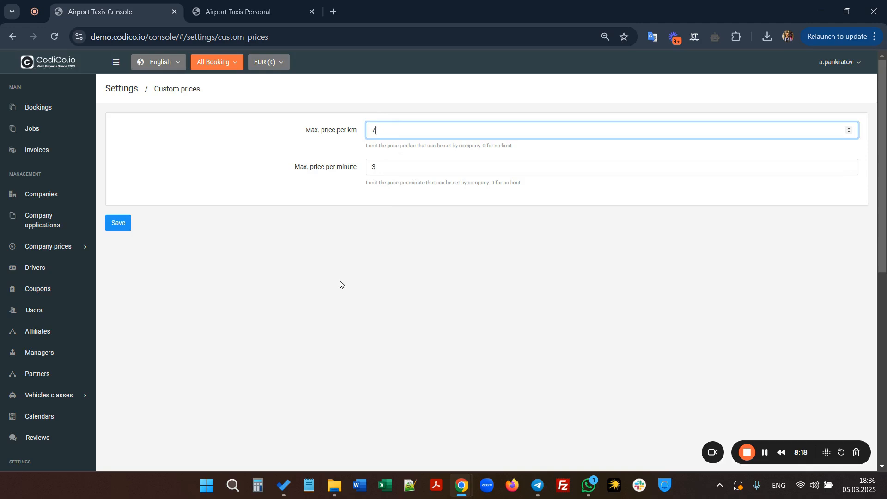
Open the Mobile apps settings
scroll(340, 284, down, 8)
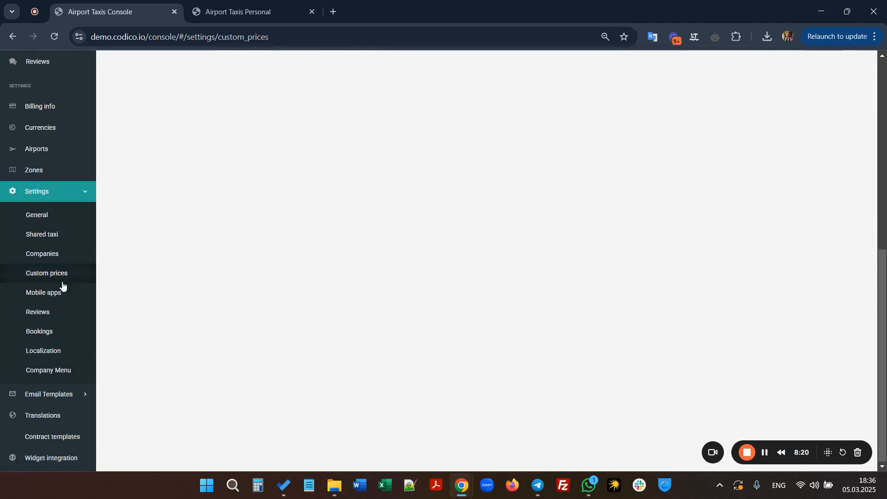
click(49, 293)
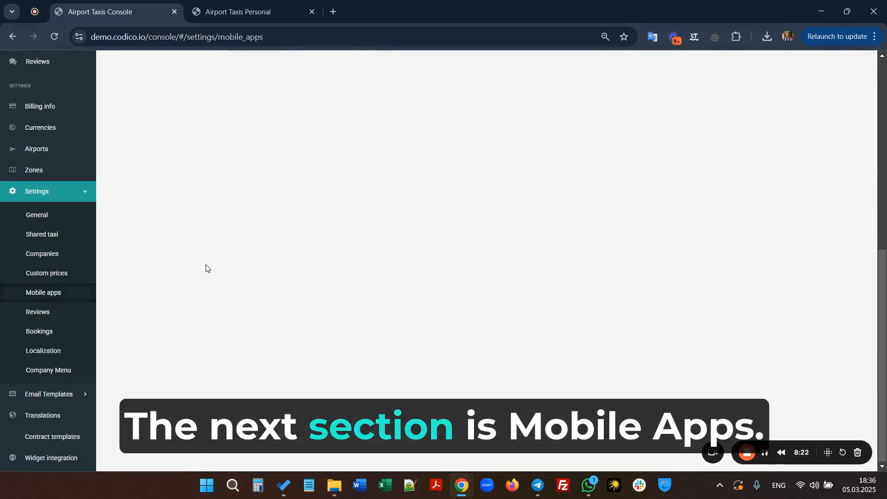
scroll(207, 269, up, 8)
Go back to the Custom prices settings and select the hint text under the maximum price per km
scroll(208, 269, down, 7)
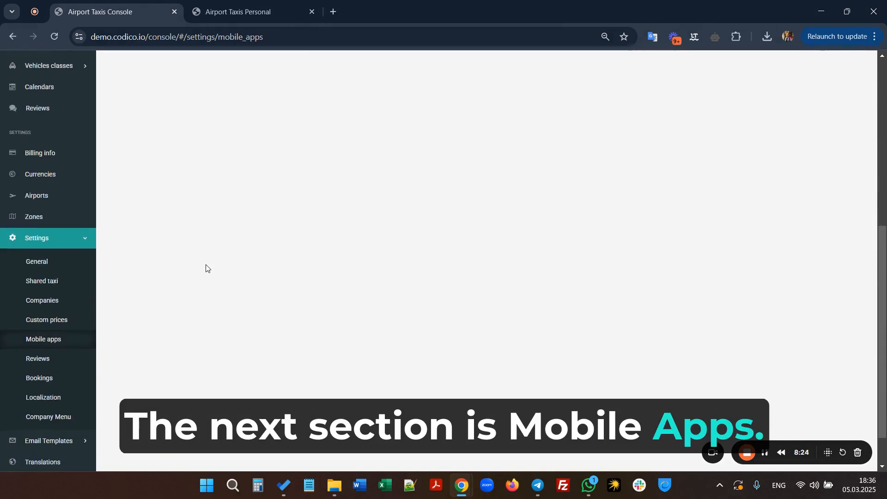
click(52, 320)
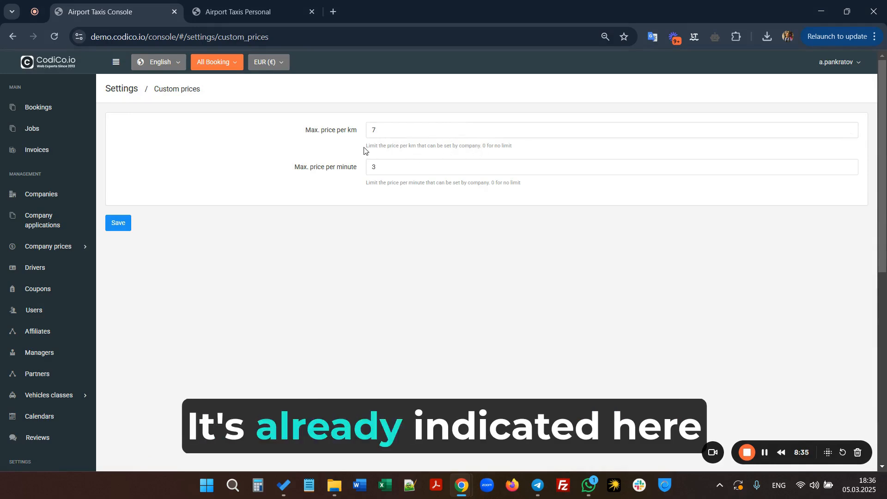
drag(363, 146, 511, 147)
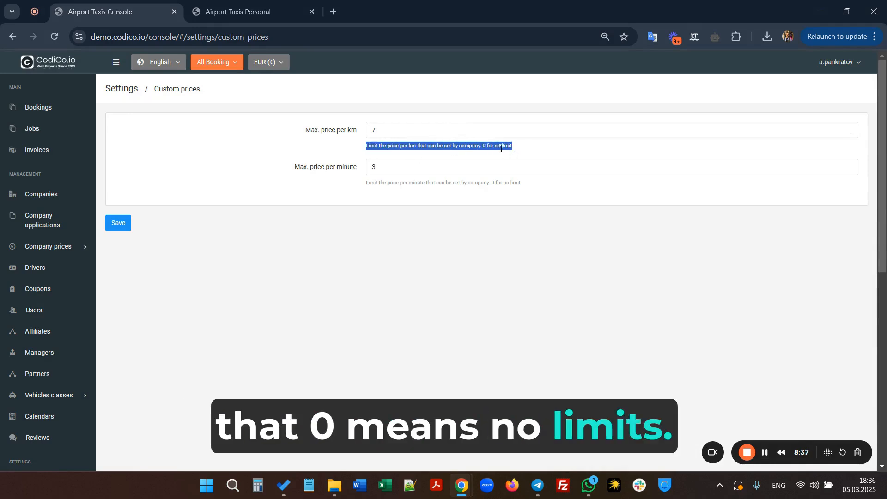
Return to the Mobile apps settings and examine the App Store and Google Play URL fields
scroll(223, 342, down, 2)
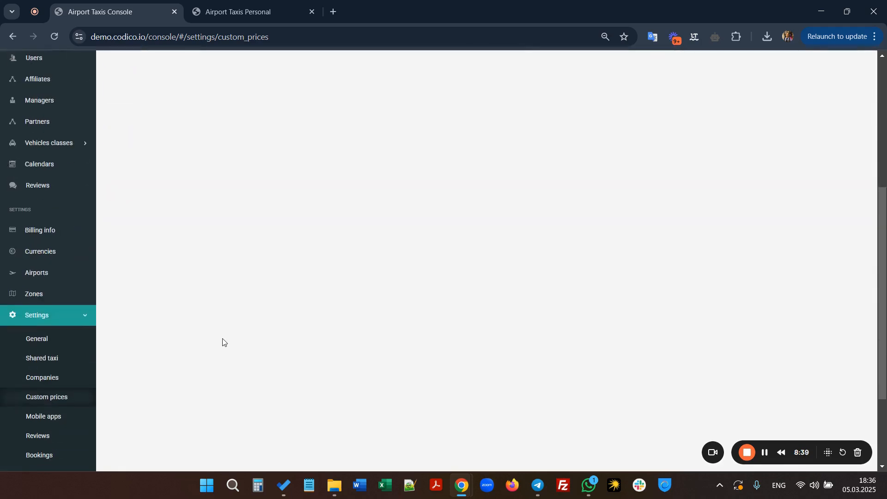
click(43, 417)
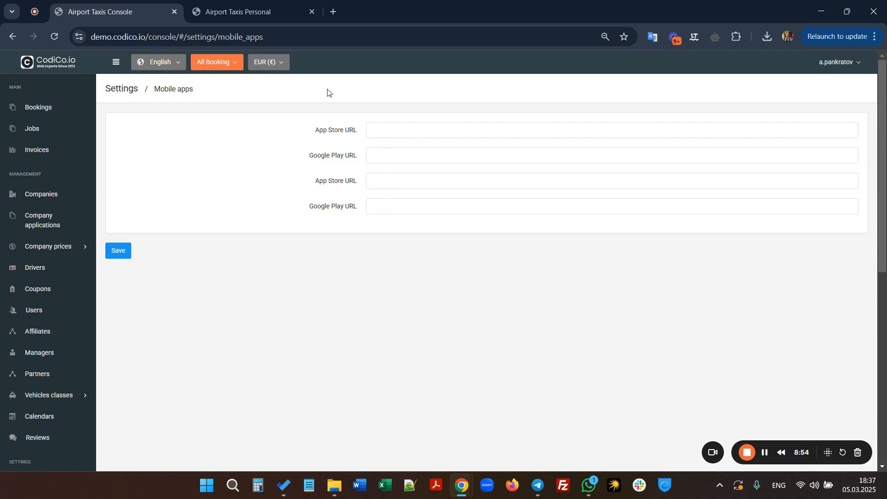
View the customer's bookings page on the Airport Taxis Personal site, and return to the Airport Taxis Console
click(253, 13)
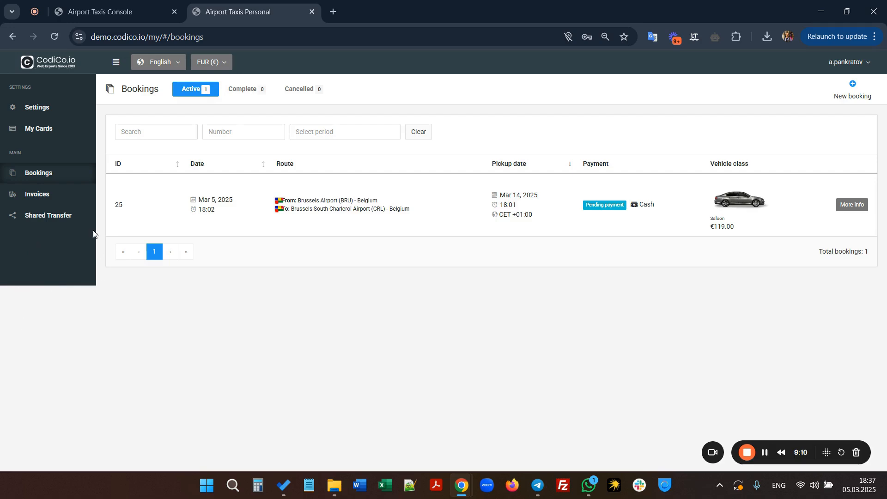
click(141, 11)
scroll(162, 336, down, 7)
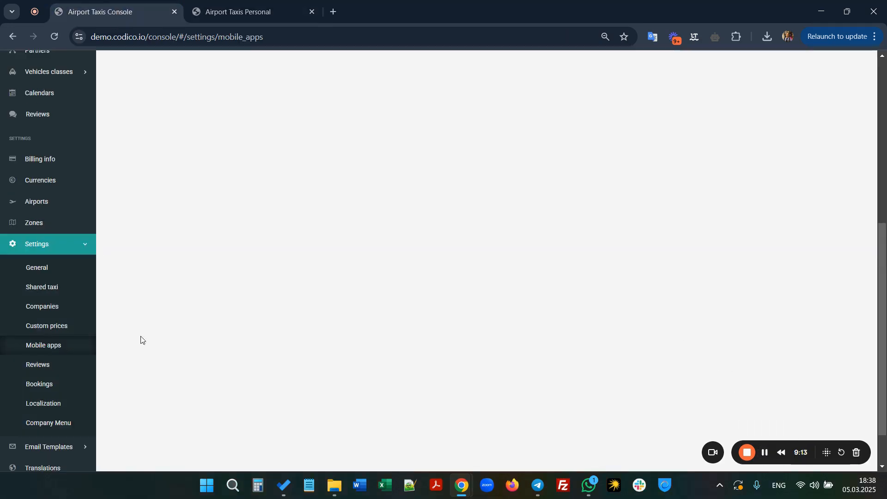
Open the Reviews settings and examine the name, URL, image and image width fields of the Google Review service
click(44, 366)
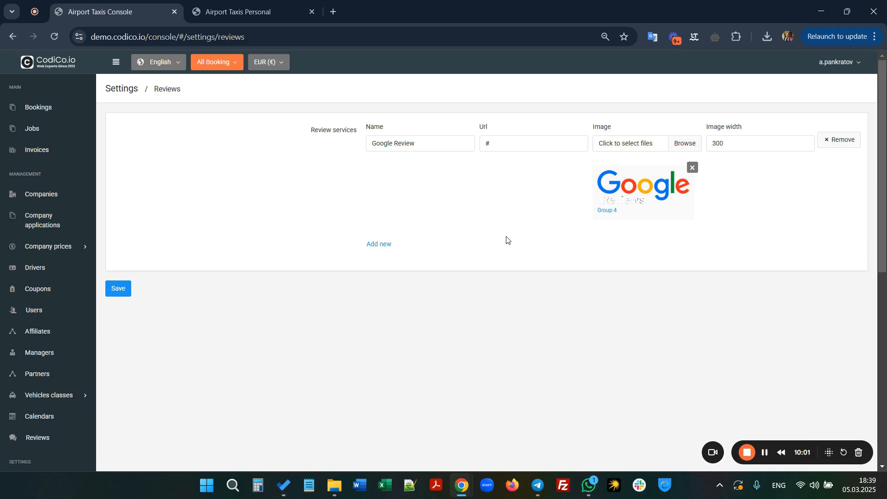
scroll(508, 240, down, 2)
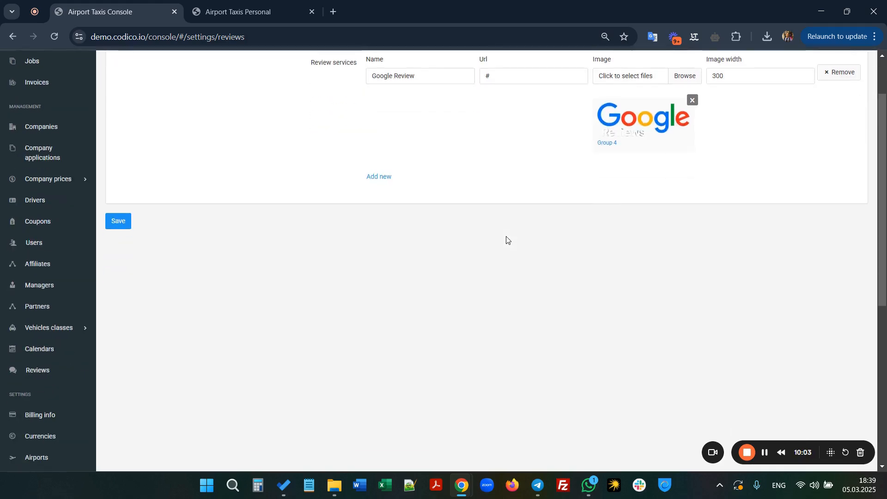
scroll(506, 240, up, 3)
scroll(505, 239, down, 7)
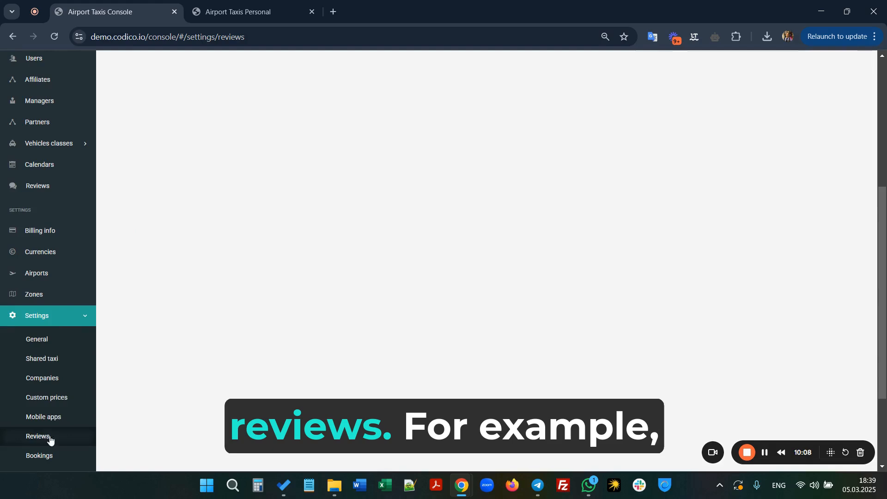
scroll(412, 314, up, 10)
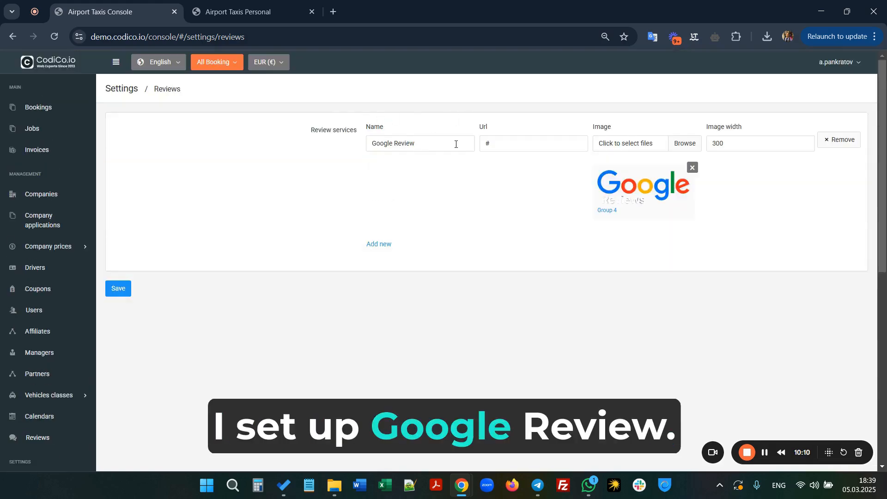
Open the details of the assigned March 14 booking from Brussels Airport to Brussels South Charleroi Airport in the console
click(280, 13)
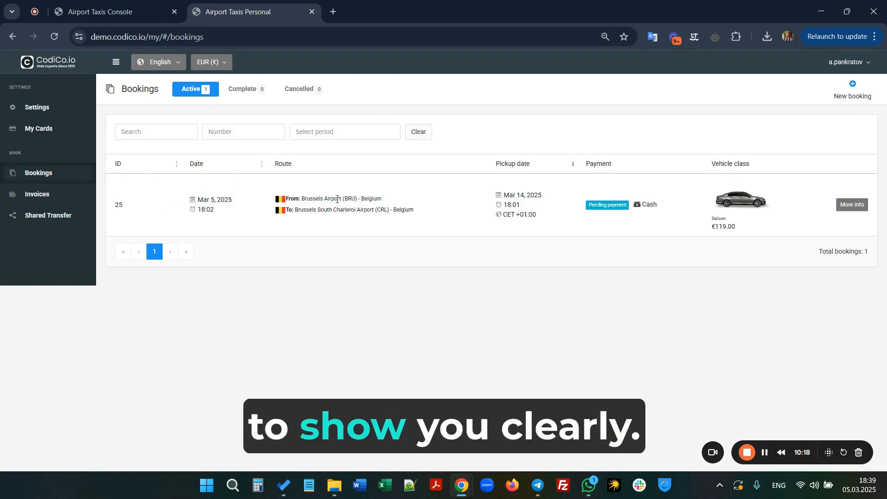
click(139, 12)
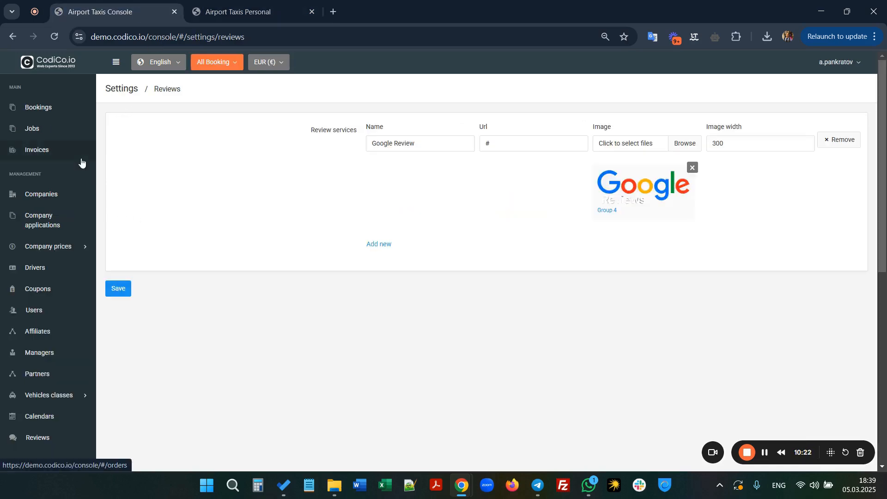
click(50, 111)
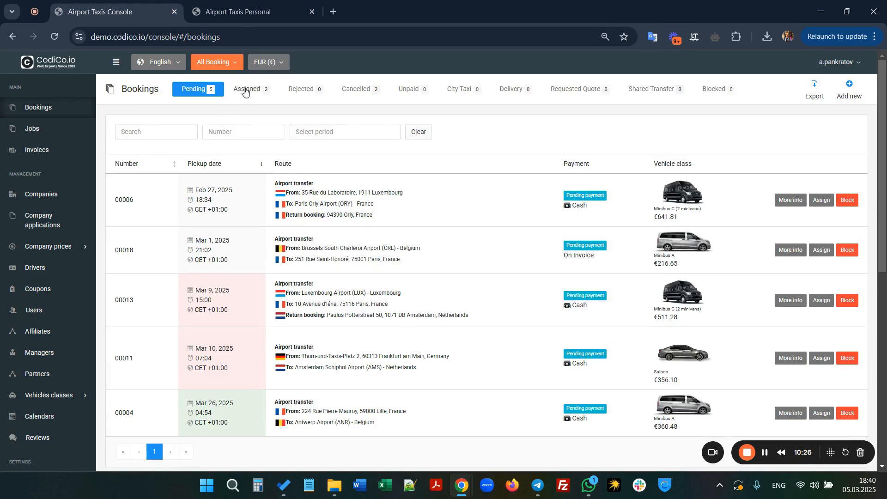
click(244, 90)
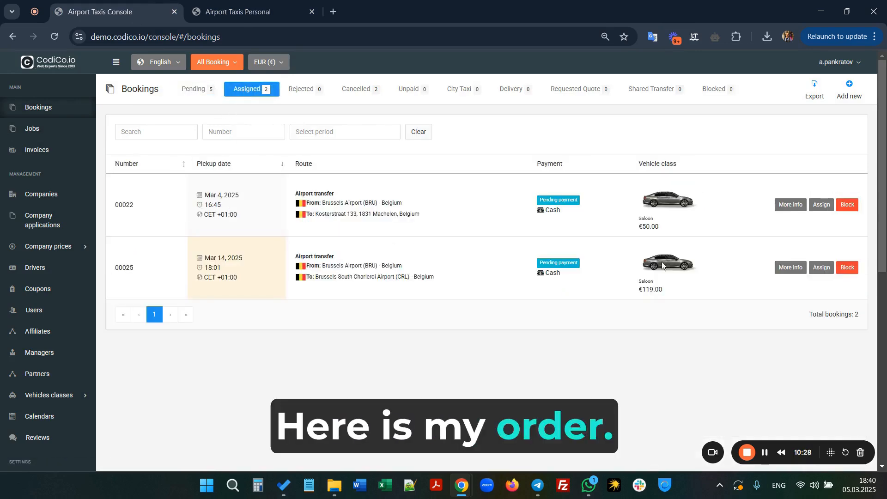
click(790, 268)
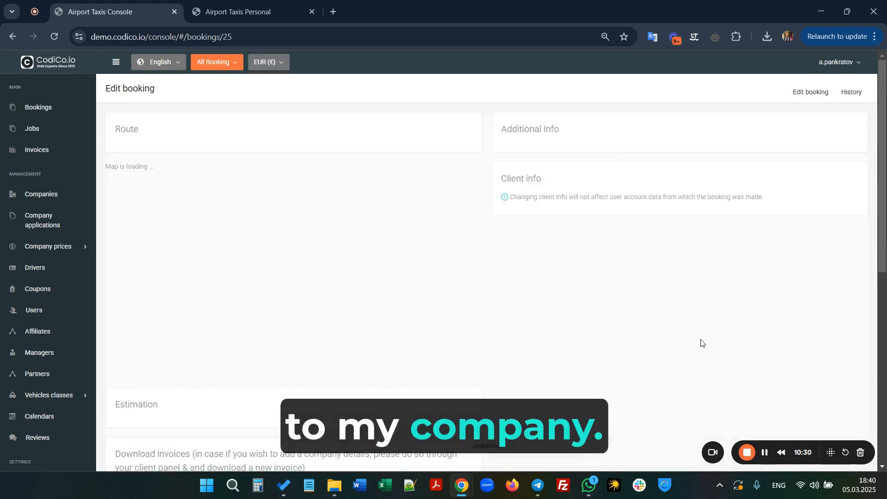
Select the company's driver for the booking assignment and enter # as vehicle model, vehicle color and license plate
scroll(701, 342, down, 15)
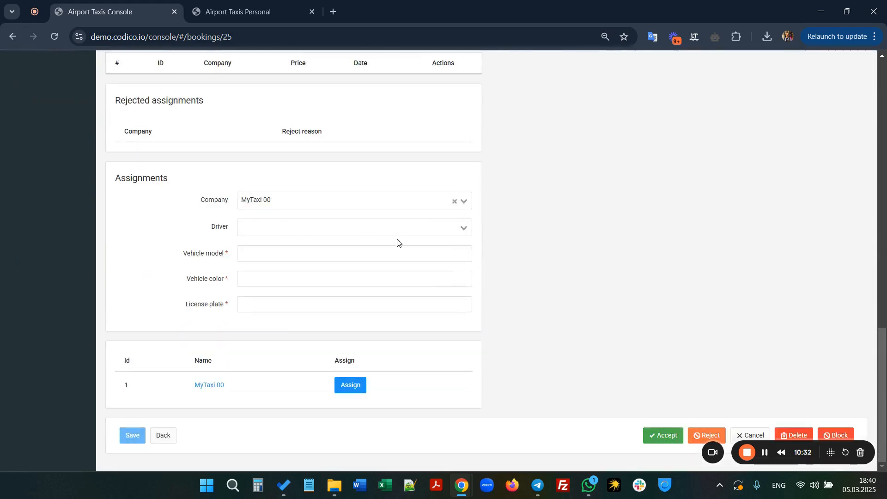
click(277, 225)
click(275, 242)
click(257, 258)
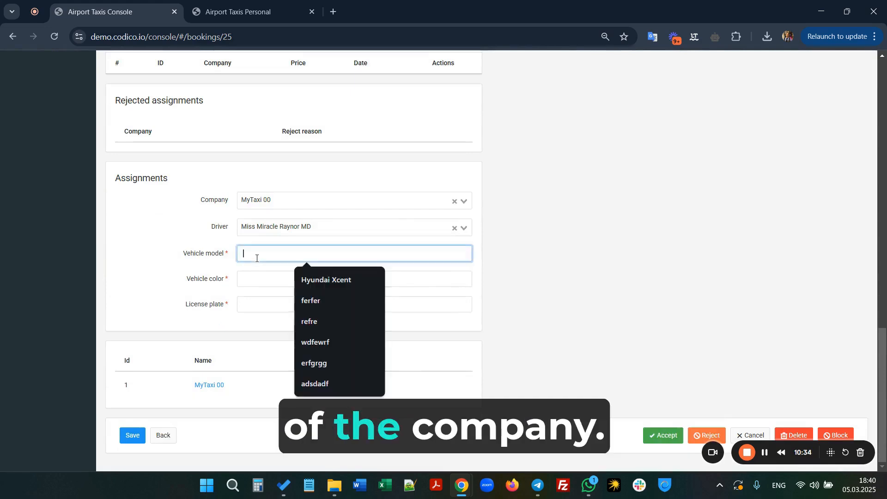
text(#)
key(Tab)
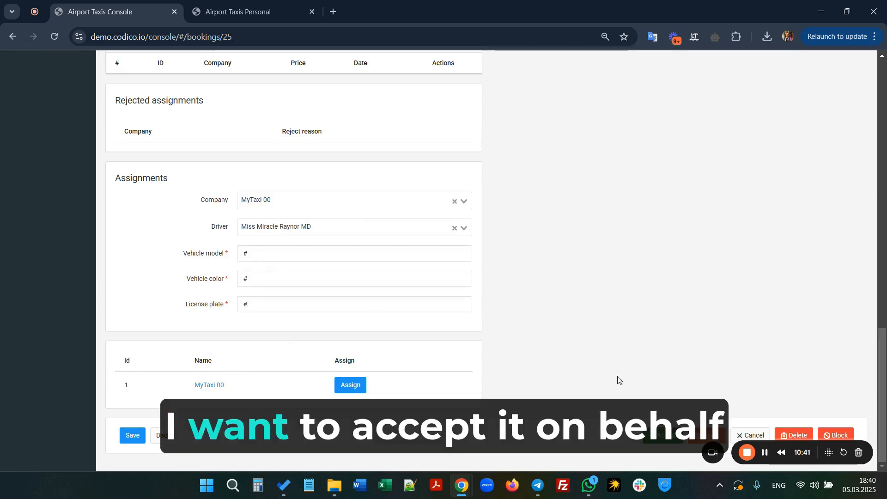
Accept the booking on behalf of the company and mark its March 14 job as complete
click(663, 435)
click(443, 310)
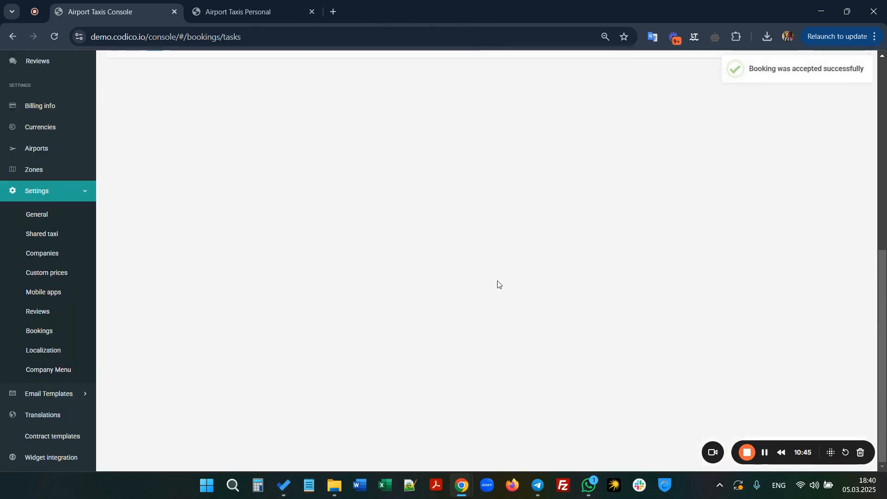
scroll(498, 284, up, 2)
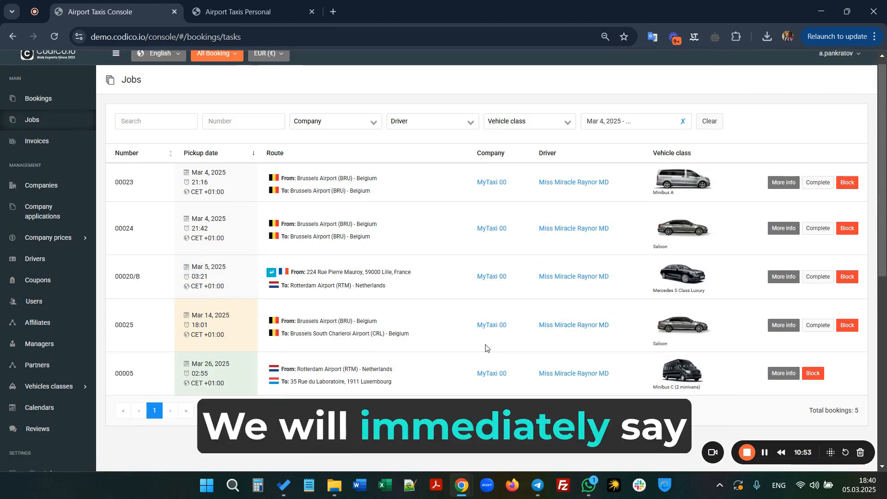
click(822, 327)
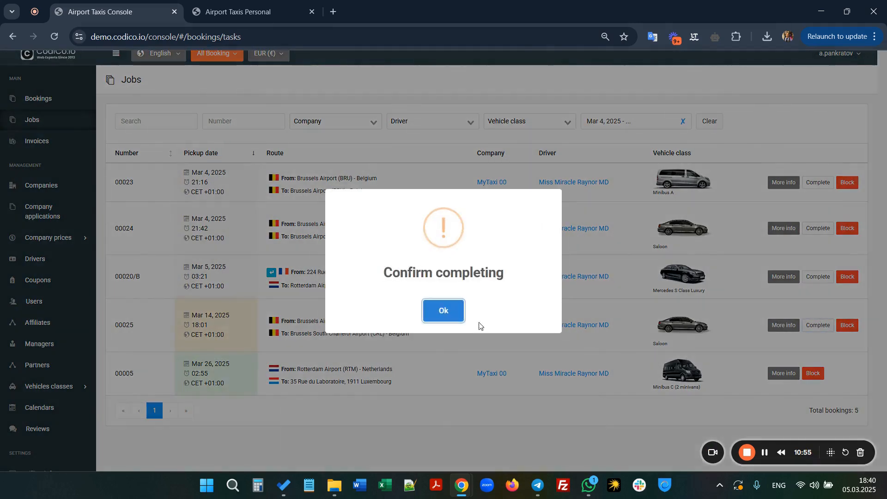
click(442, 312)
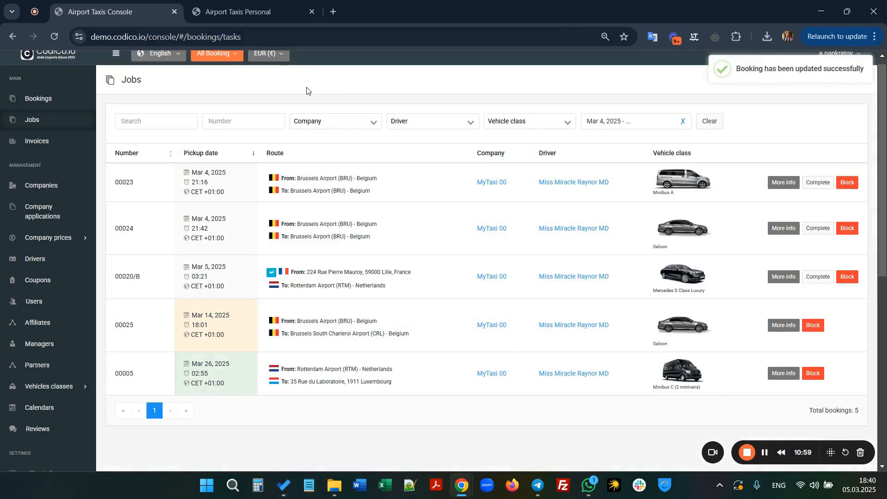
Switch to Airport Taxis Personal, open the customer's active booking and examine its details down to the feedback form
click(255, 10)
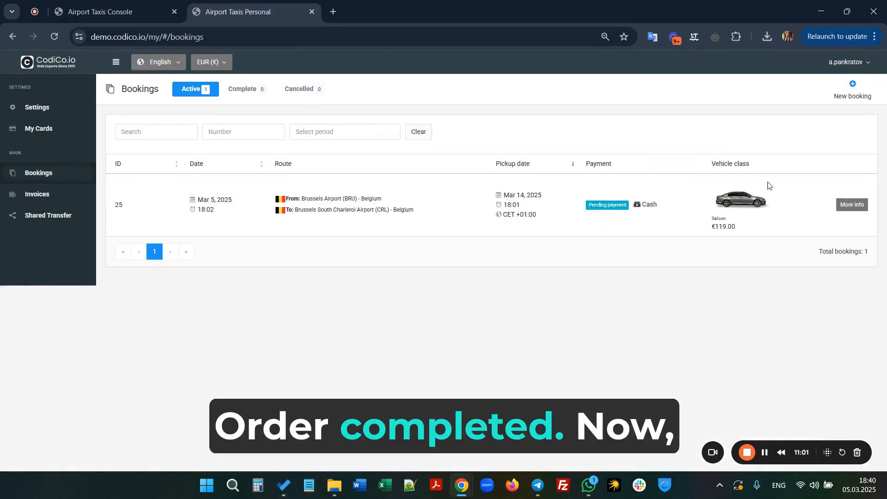
click(853, 205)
scroll(569, 211, down, 1)
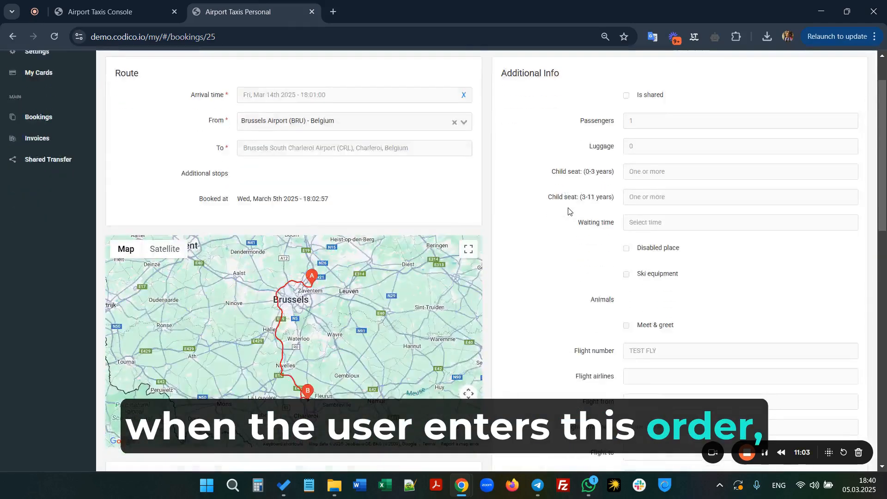
scroll(569, 211, down, 10)
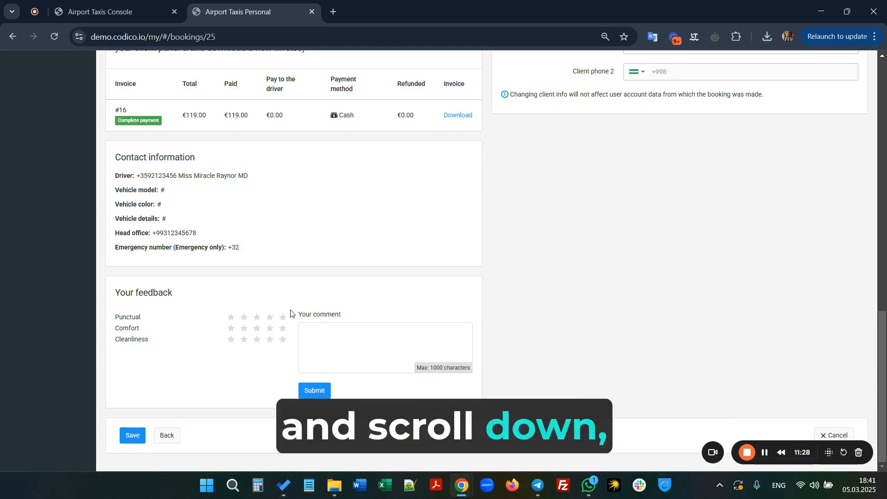
scroll(290, 314, up, 4)
scroll(290, 314, up, 4)
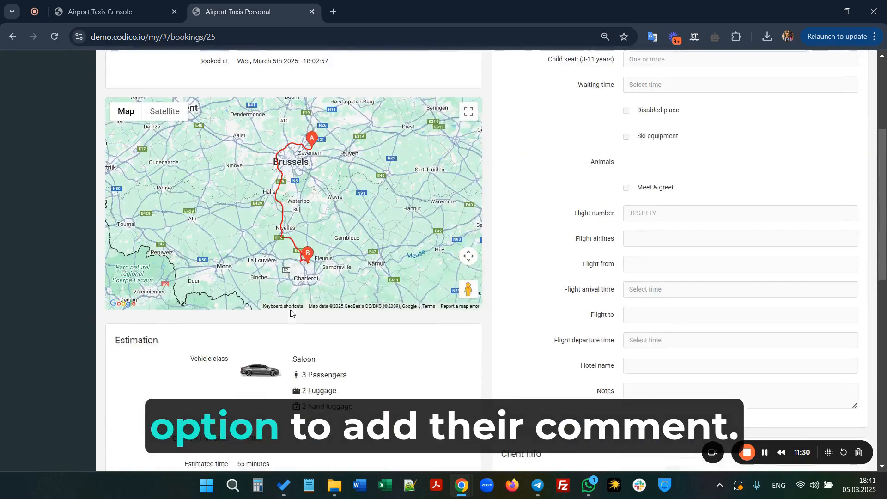
scroll(293, 312, down, 8)
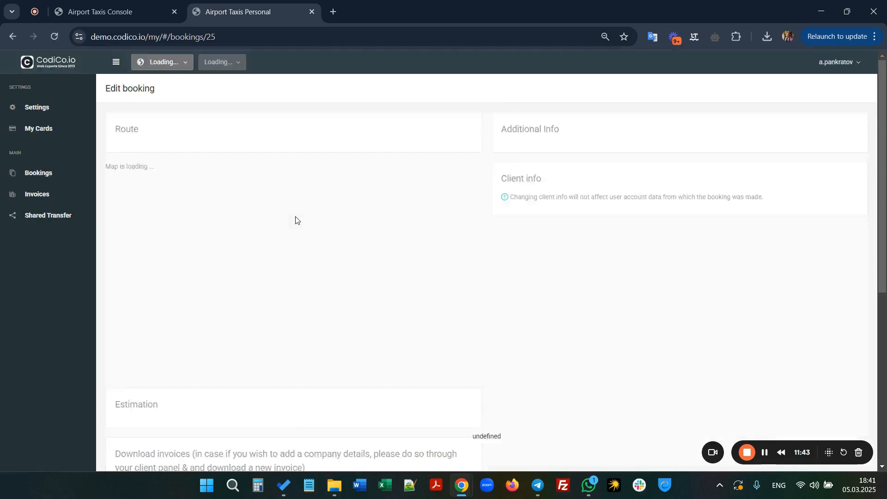
Rate Punctual, Comfort and Cleanliness with five stars each and submit the feedback with the comment "Thank you!"
click(283, 317)
click(283, 328)
click(283, 340)
click(326, 338)
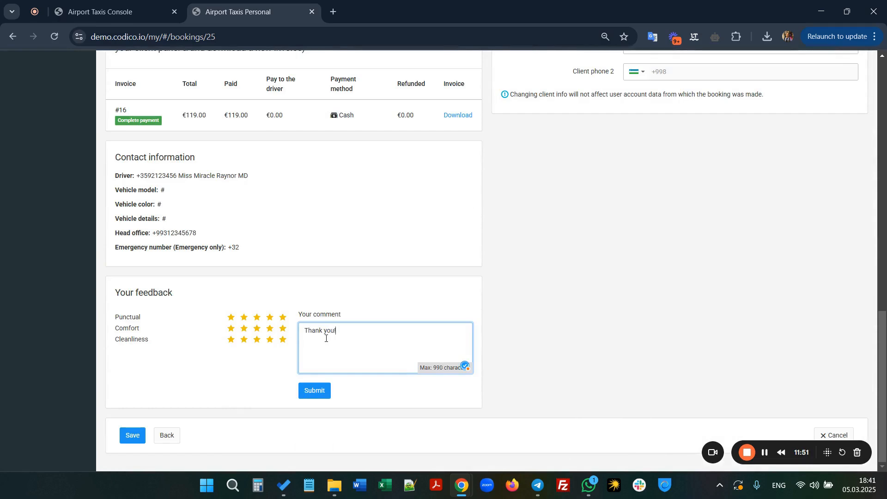
click(311, 391)
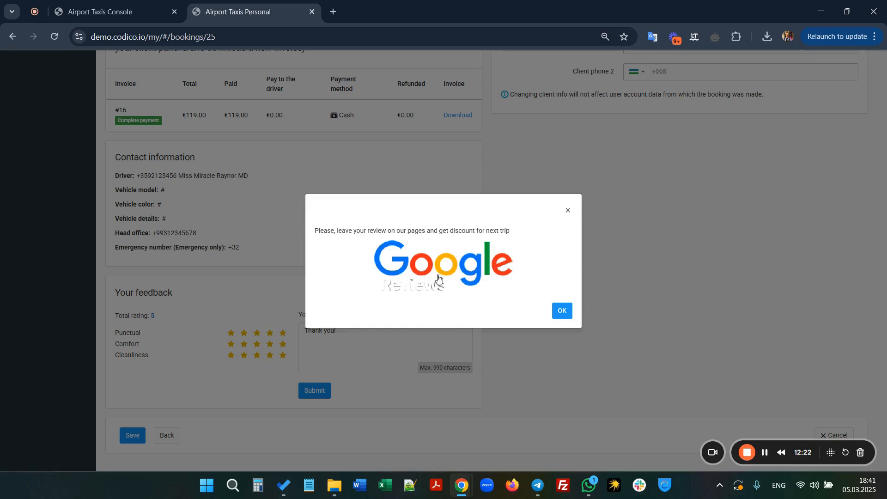
Return to the Reviews settings in Airport Taxis Console and examine the Google Review name and URL fields
click(128, 10)
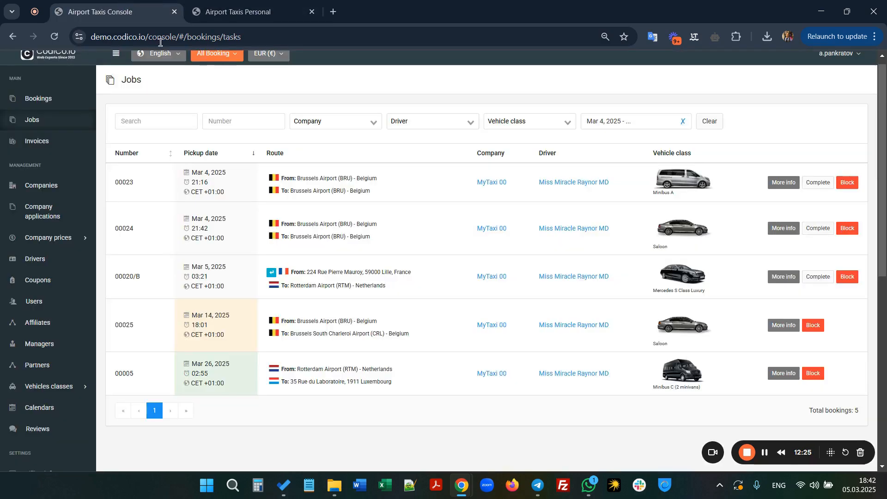
scroll(59, 356, down, 5)
scroll(42, 410, down, 2)
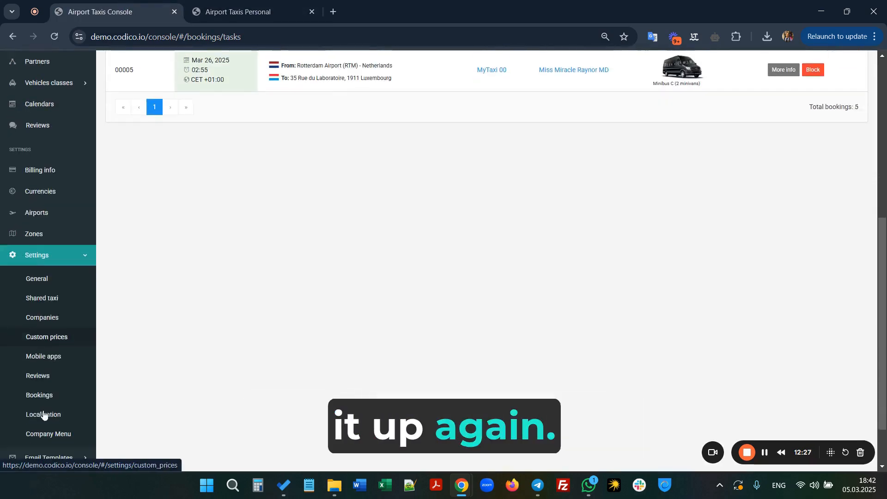
click(38, 368)
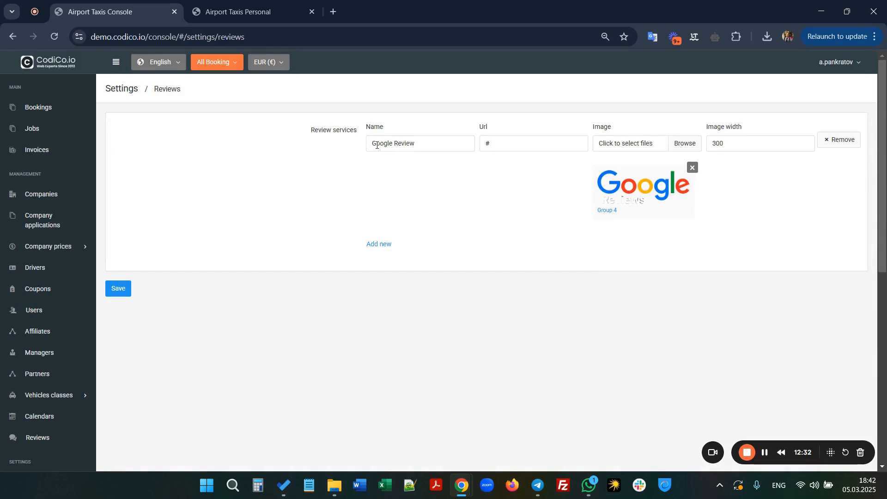
triple_click(421, 143)
click(507, 143)
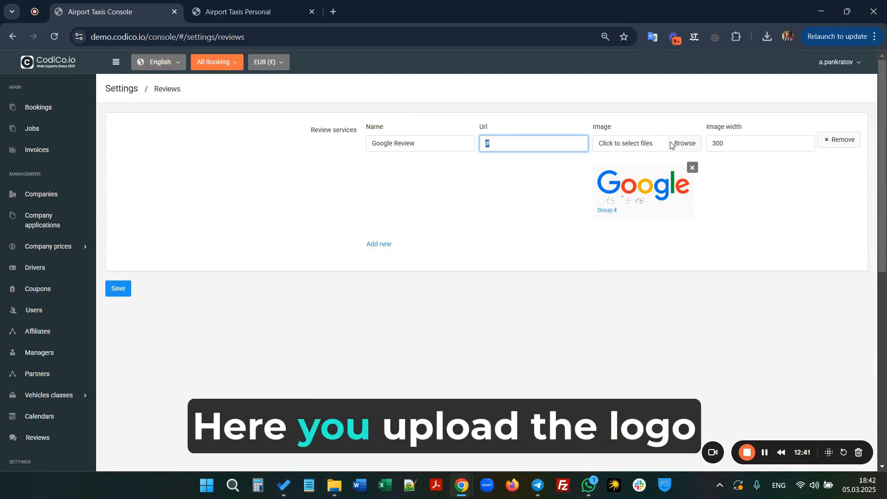
Set the Google Review image width to 150, compare it with the logo in the customer's review popup, and save the settings
key(Tab)
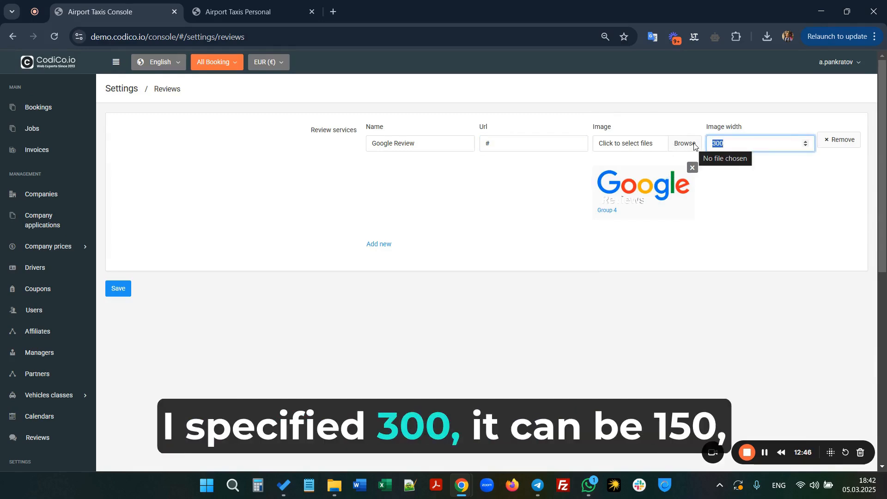
text(150)
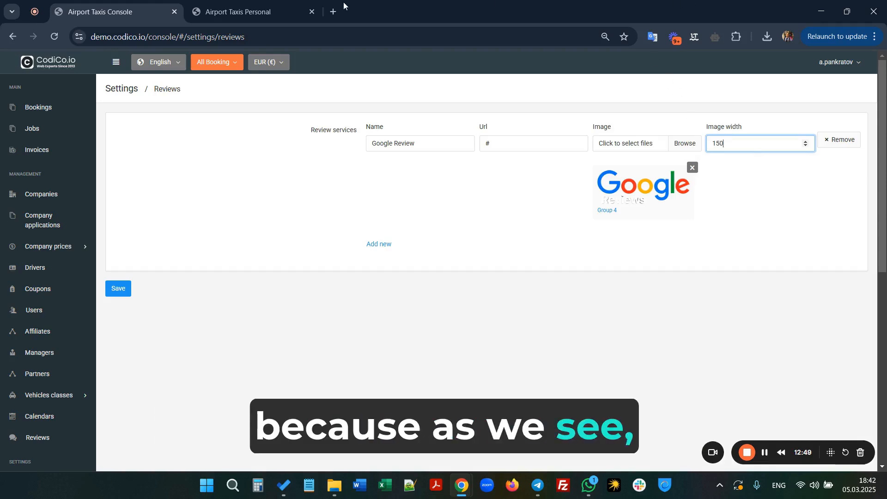
click(238, 12)
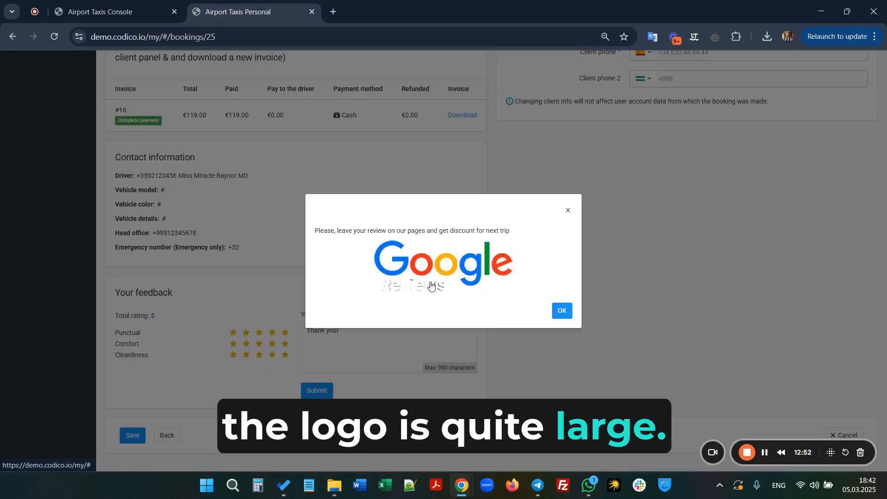
click(152, 17)
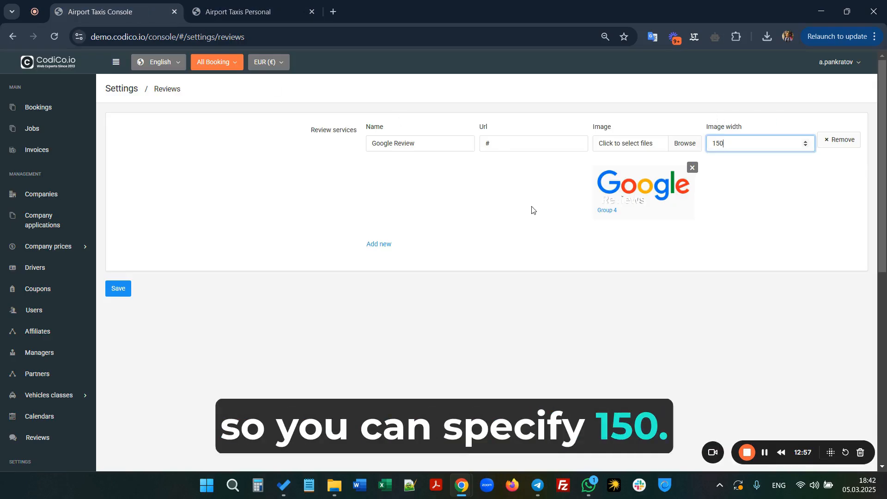
click(116, 286)
Switch back to the customer's booking in Airport Taxis Personal and resubmit the feedback to check for the review popup
click(256, 13)
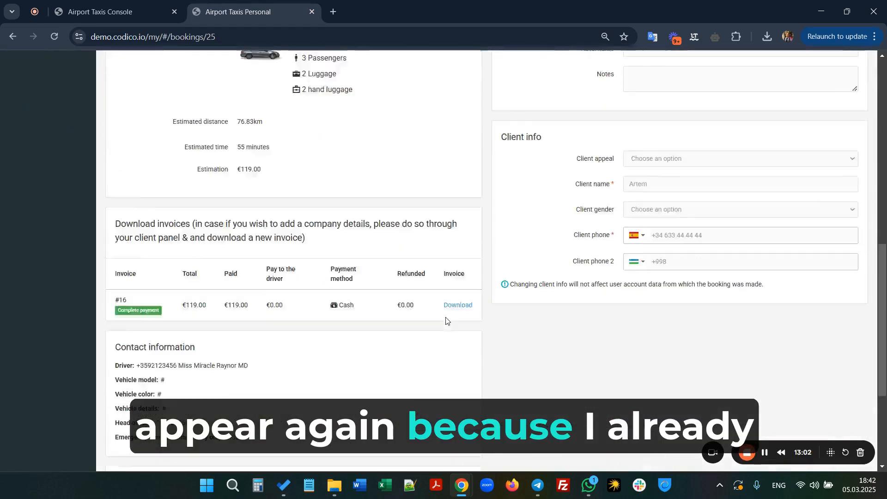
click(303, 393)
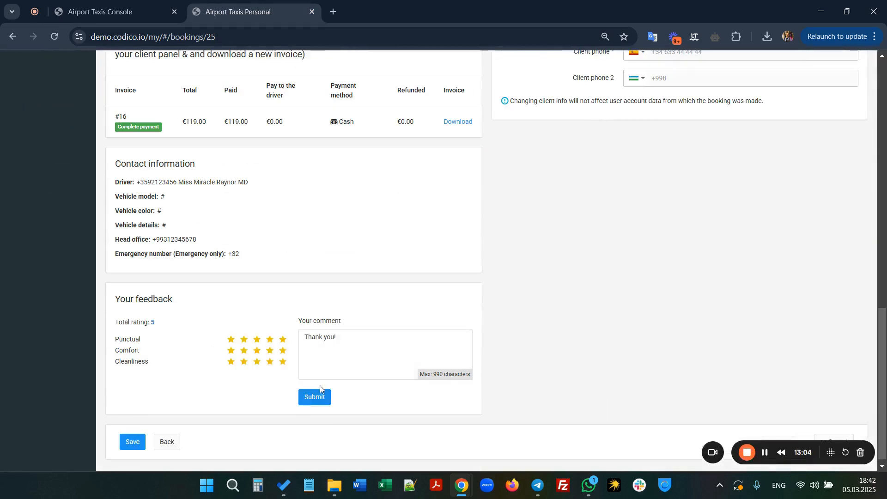
click(318, 398)
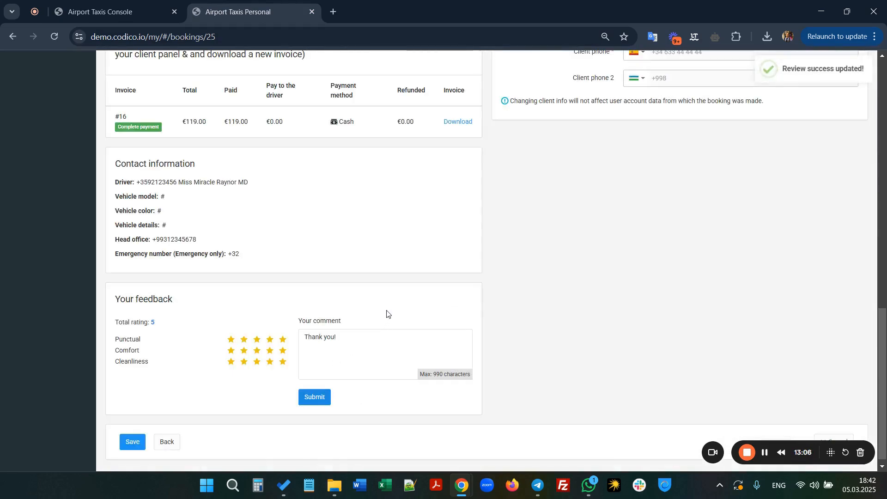
scroll(384, 336, down, 1)
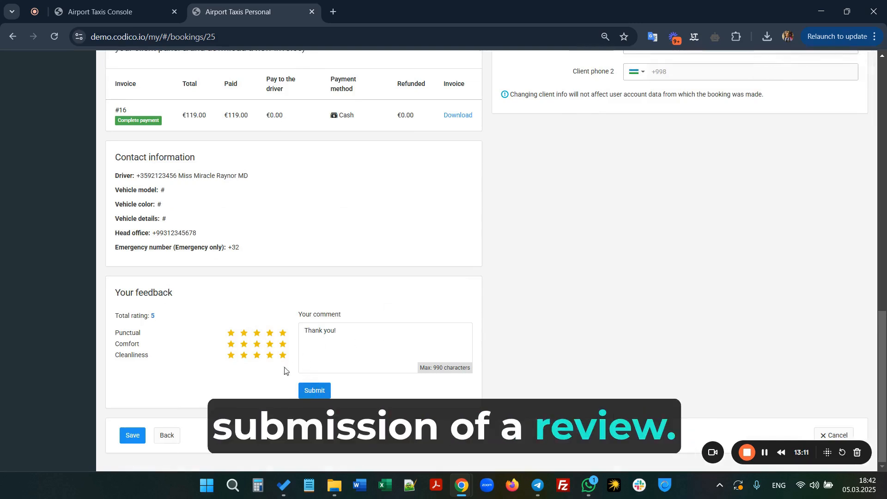
Lower the Punctual, Comfort and Cleanliness ratings to three stars each and submit the feedback
click(269, 333)
click(270, 345)
click(270, 355)
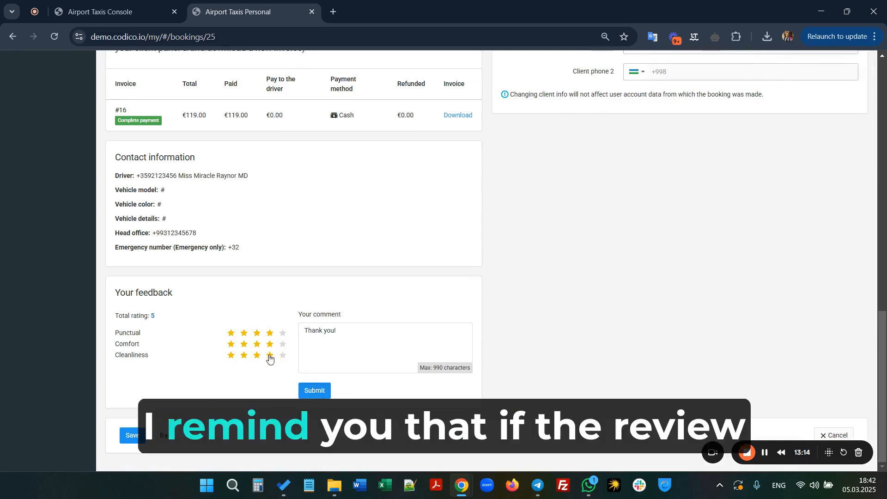
click(257, 333)
click(255, 344)
click(257, 355)
click(314, 391)
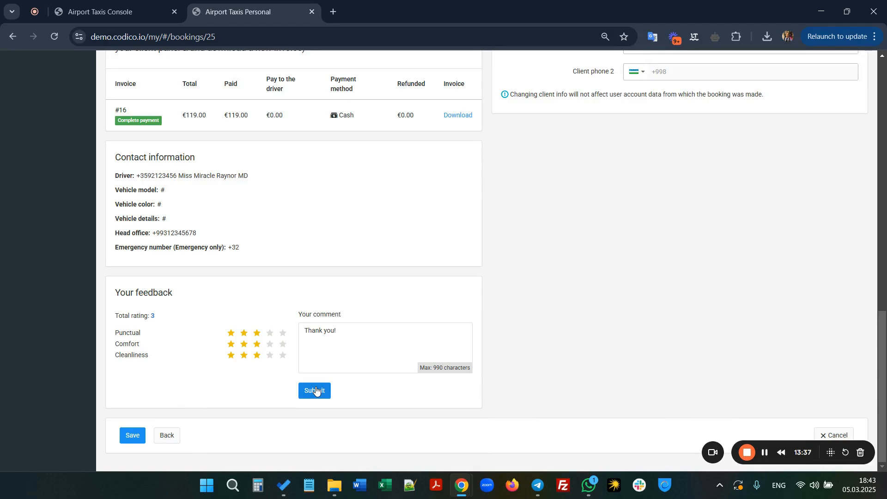
Rate Punctual, Comfort and Cleanliness with five stars each again and resubmit the feedback
click(283, 333)
click(283, 355)
click(312, 389)
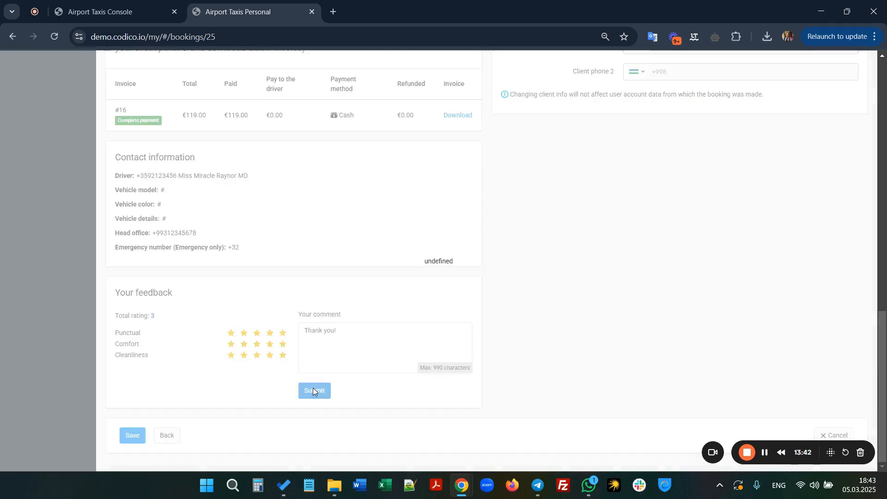
Switch to Airport Taxis Console, open the Bookings settings and look through the booking time limits, payment and assignment options
click(134, 18)
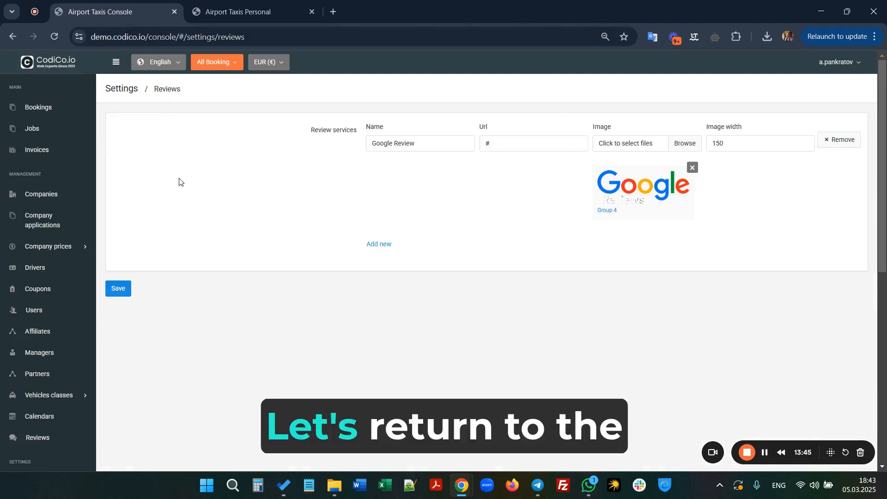
scroll(180, 182, down, 8)
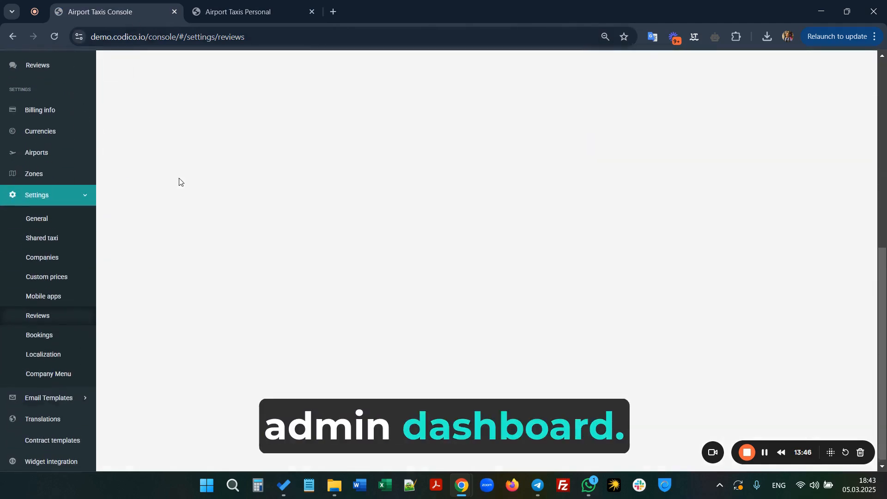
click(40, 331)
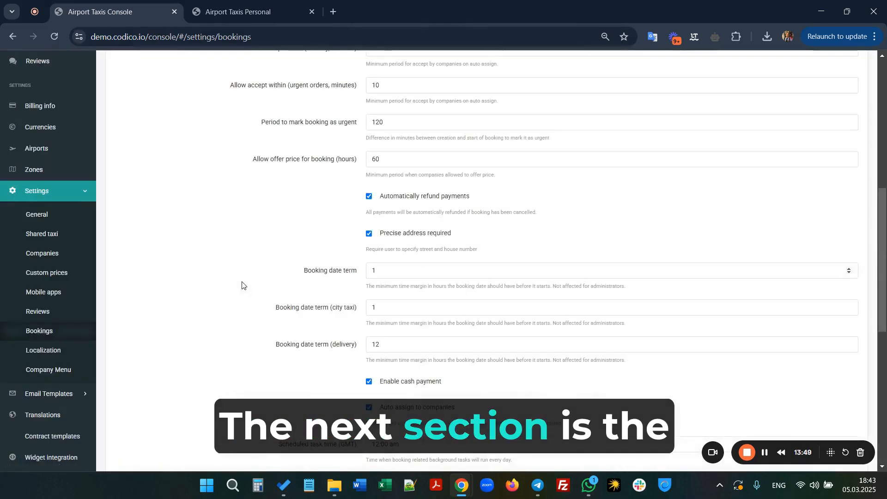
scroll(242, 285, up, 7)
scroll(242, 285, down, 10)
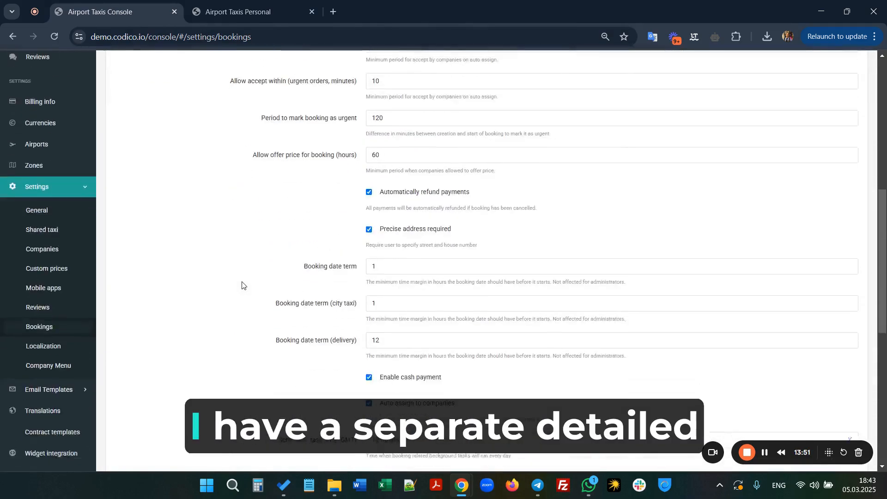
scroll(242, 285, up, 10)
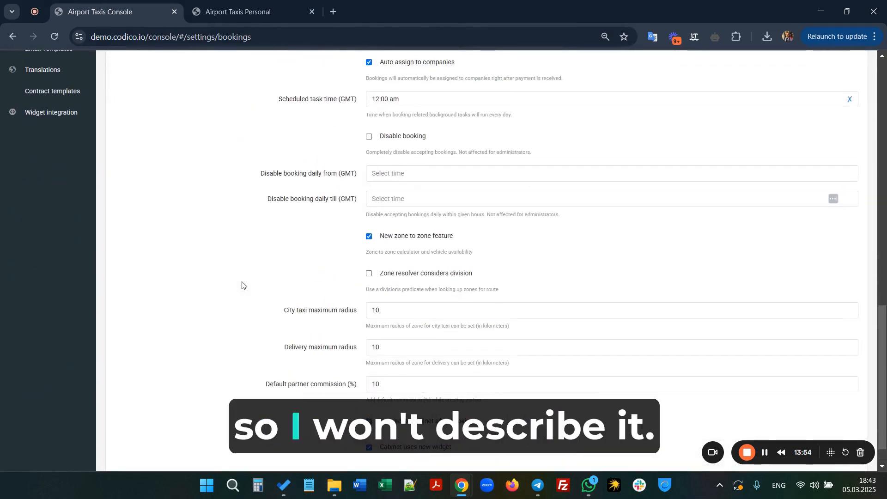
scroll(242, 285, up, 5)
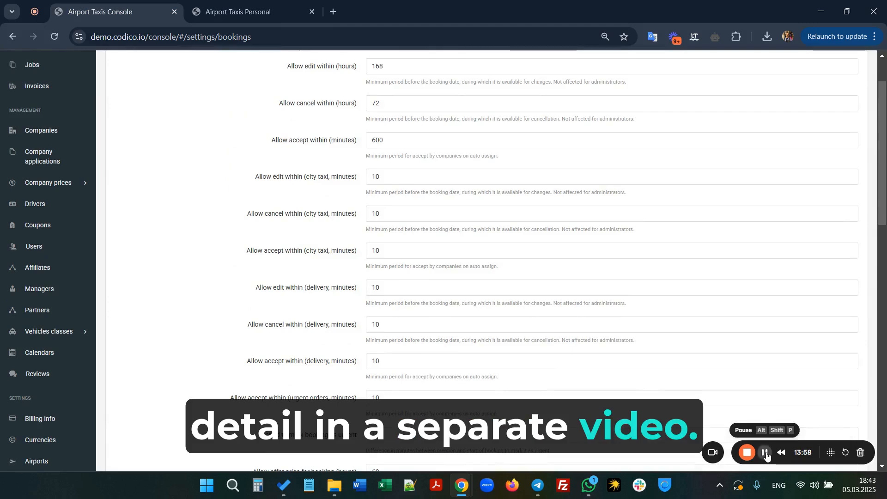
scroll(362, 369, down, 3)
scroll(362, 369, down, 6)
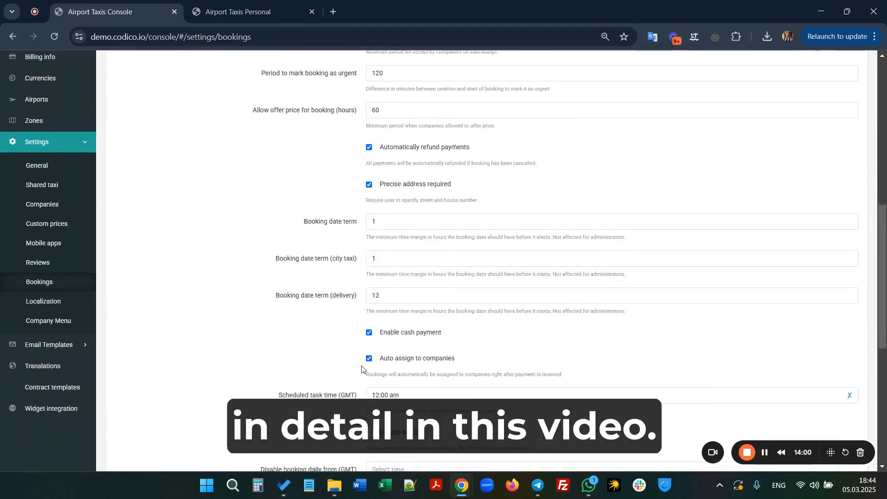
scroll(362, 369, up, 1)
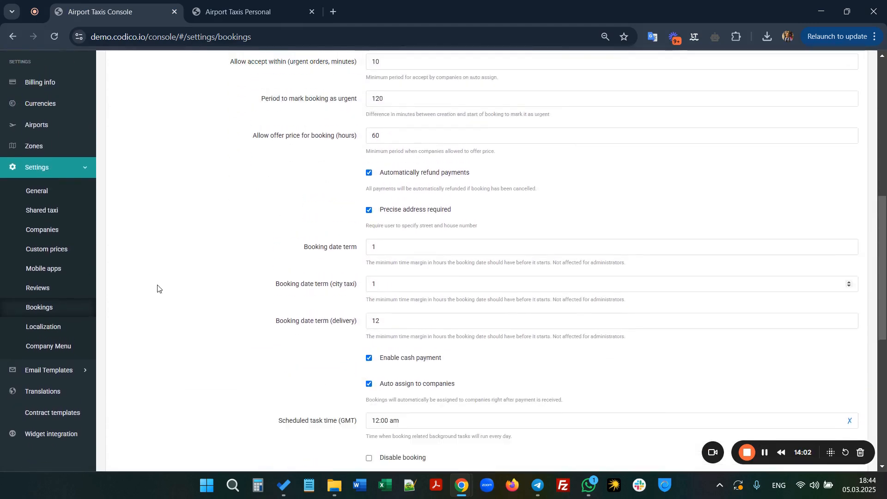
Open the Localization settings and compare the enabled locales with the languages offered in the language switcher
click(44, 326)
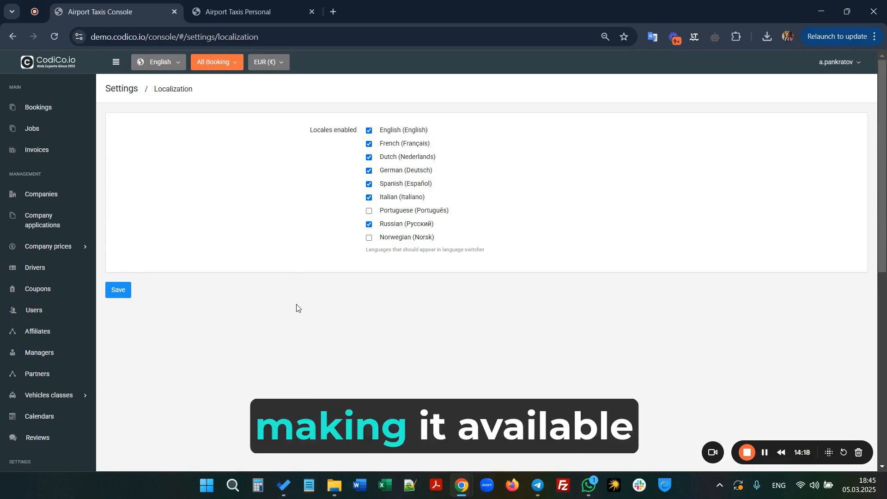
click(177, 63)
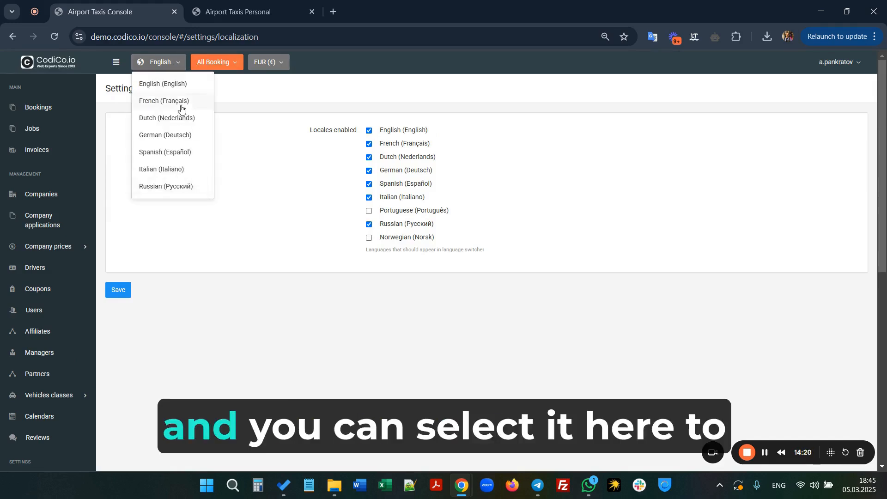
click(237, 300)
Examine the title and items in the Company Menu settings, and view the Help Center menu in the company's console
scroll(237, 300, down, 8)
click(59, 370)
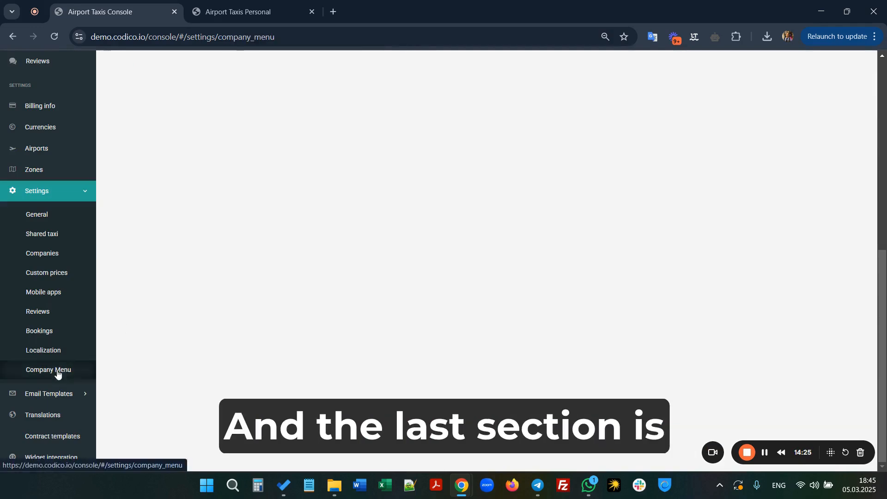
scroll(290, 262, up, 10)
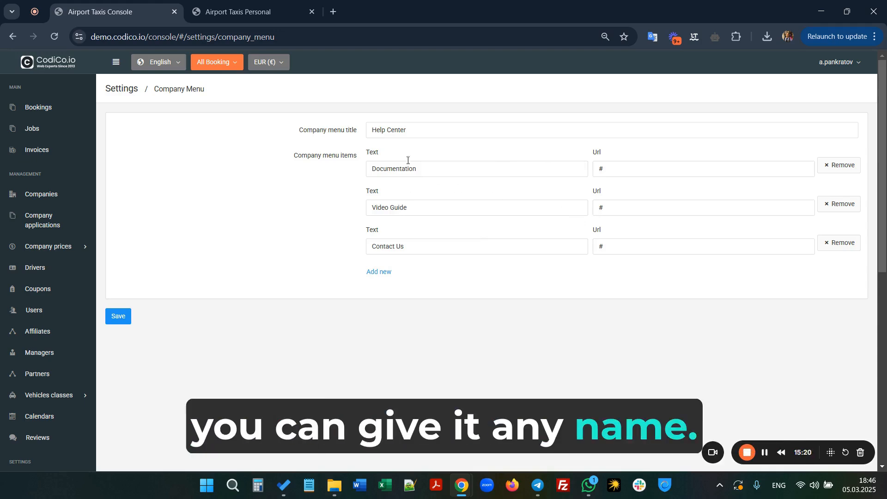
click(419, 131)
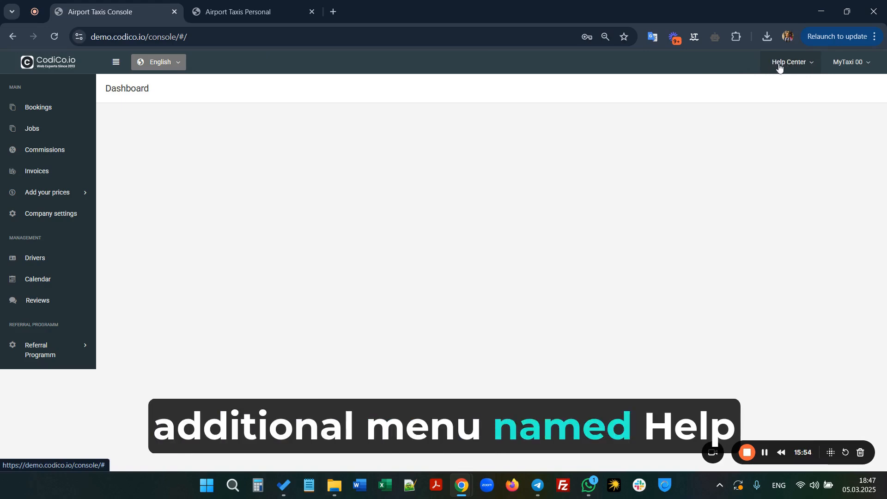
click(811, 67)
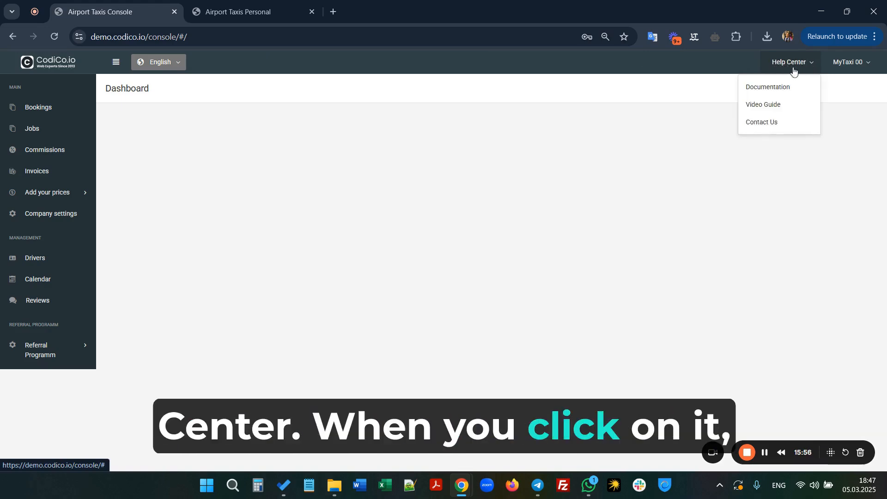